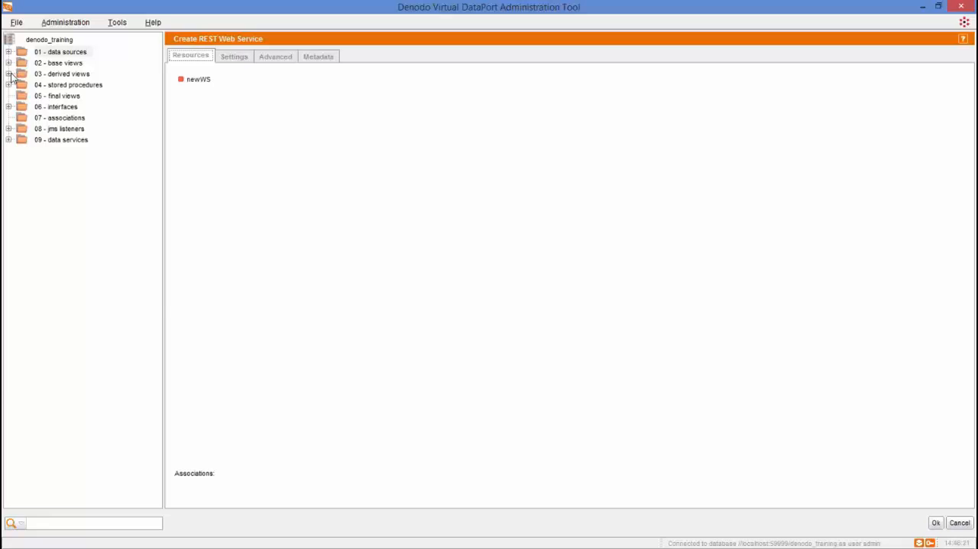
left_click(9, 74)
left_click(97, 240)
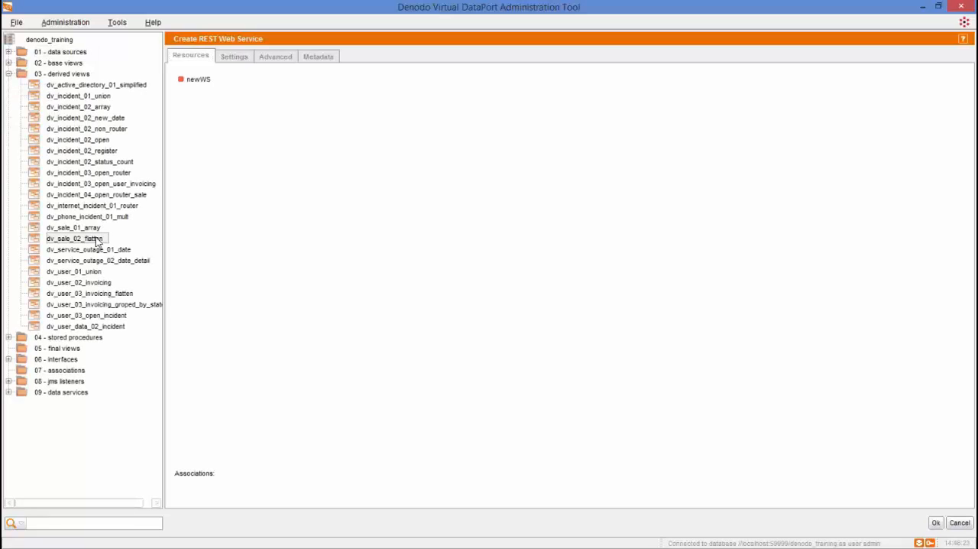
right_click(97, 239)
mouse_move(144, 243)
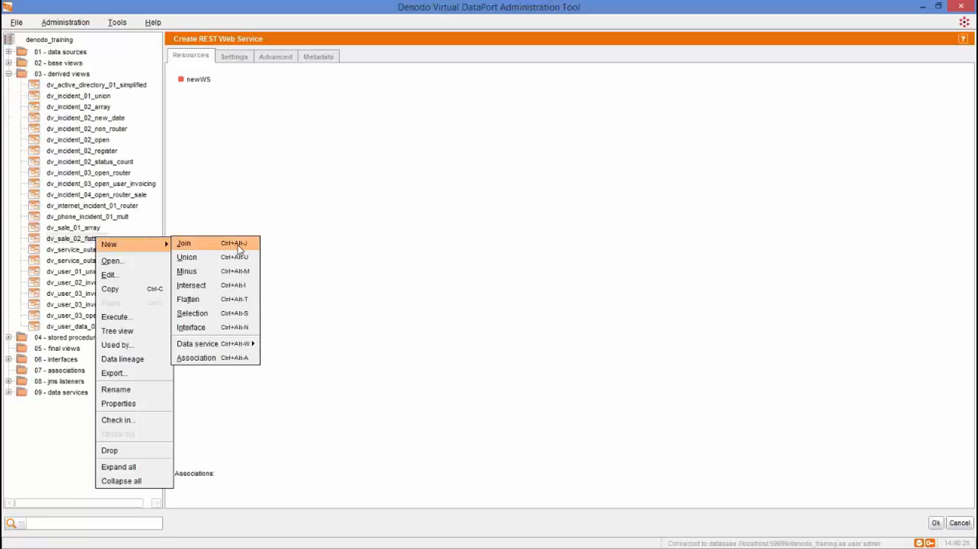
mouse_move(249, 344)
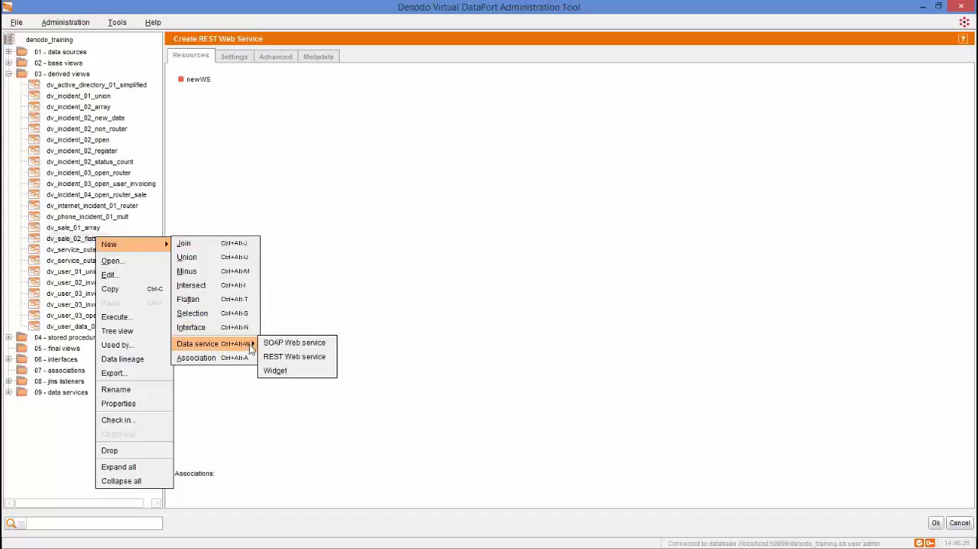
left_click(288, 353)
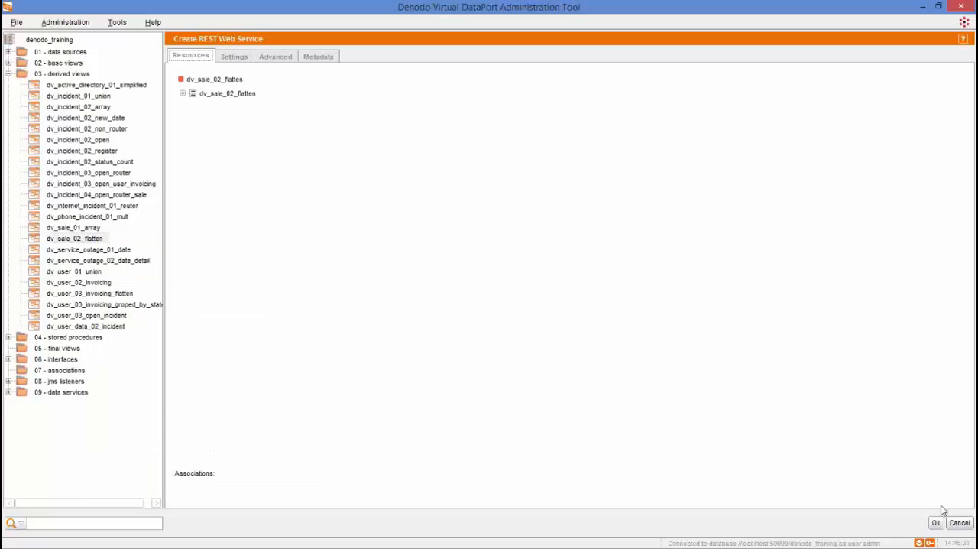
left_click(961, 522)
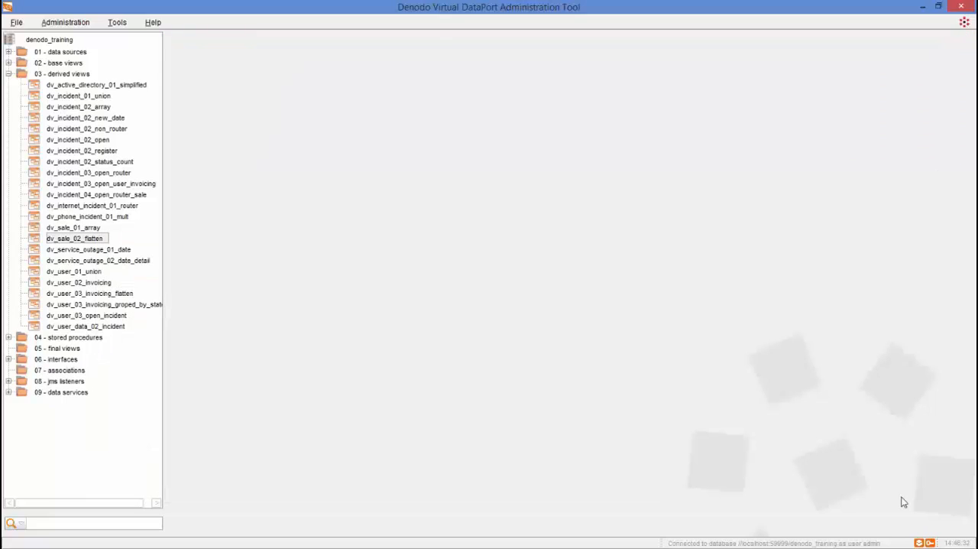
- Open the derived view dv_sale_02_flatten and publish it as a REST web service
double_click(80, 241)
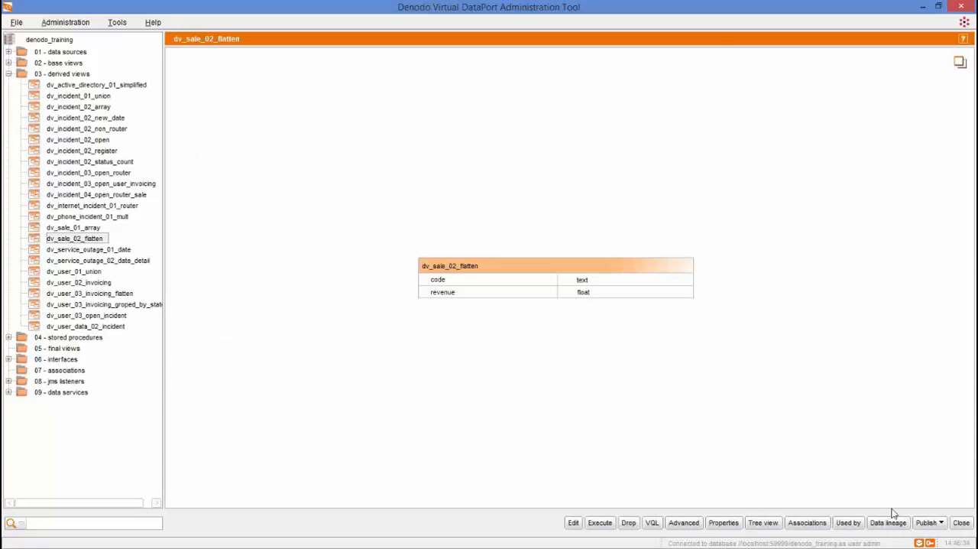
left_click(927, 523)
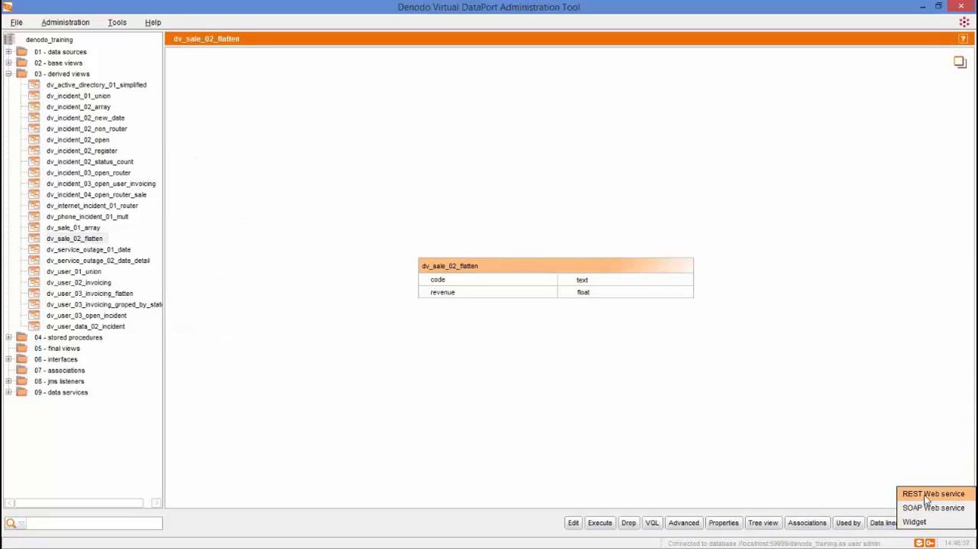
left_click(927, 495)
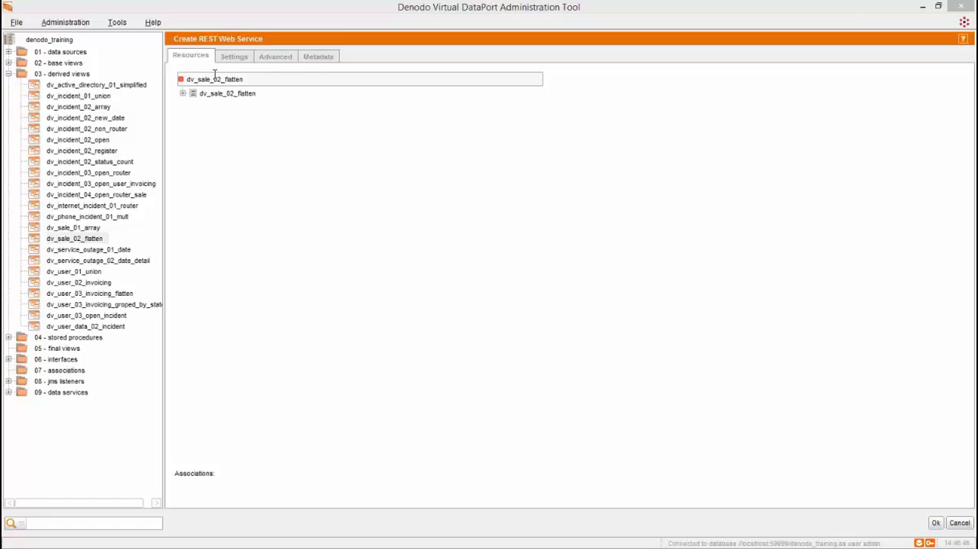
- Review the general settings, advanced connection parameters and metadata options of the new REST web service
left_click(242, 55)
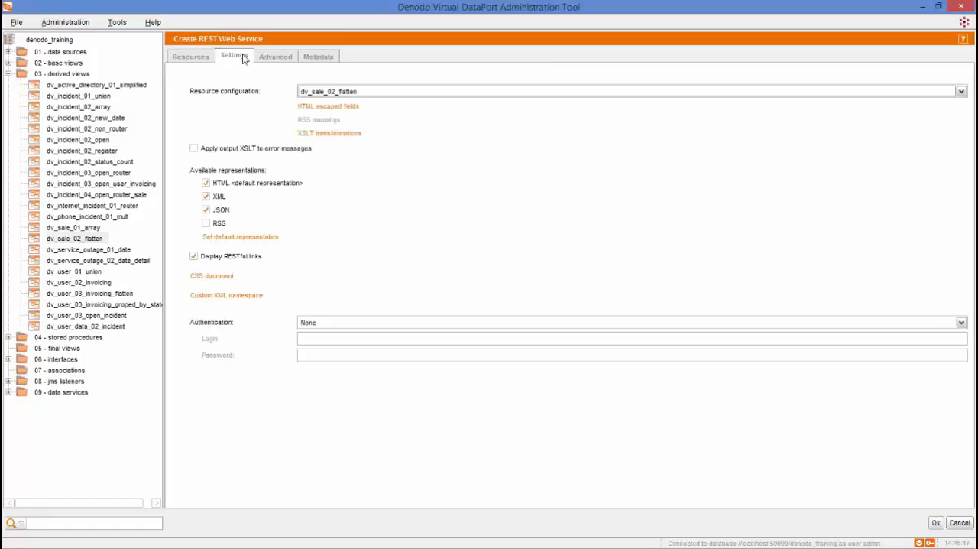
left_click(274, 56)
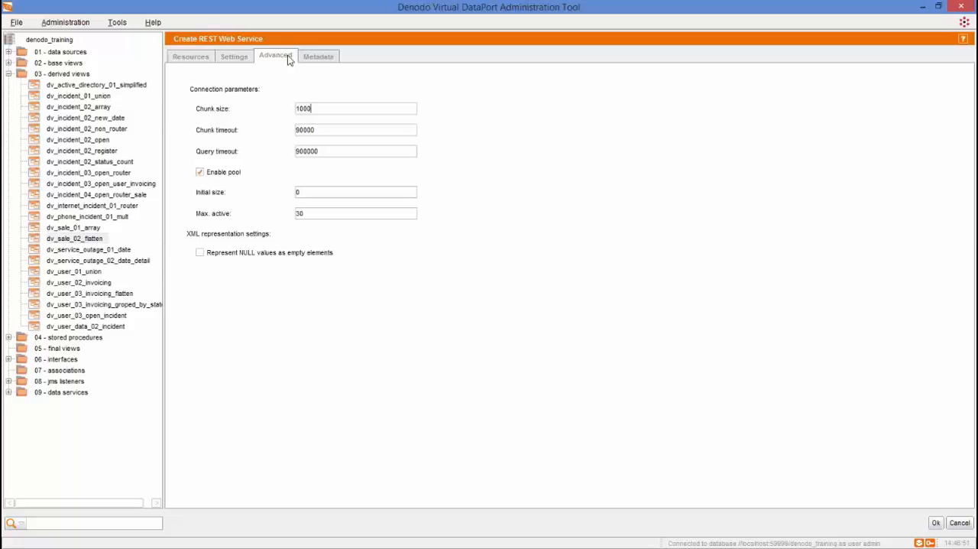
left_click(318, 56)
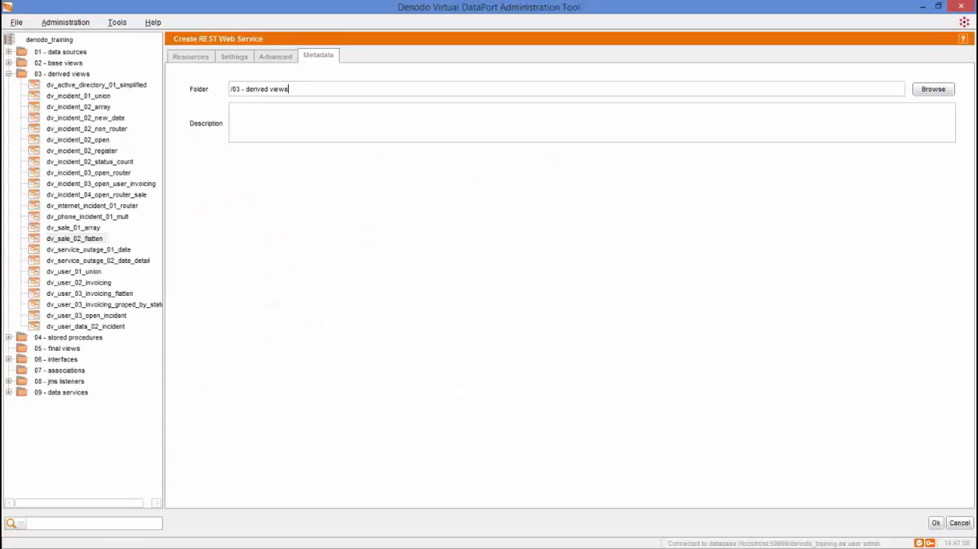
left_click(196, 56)
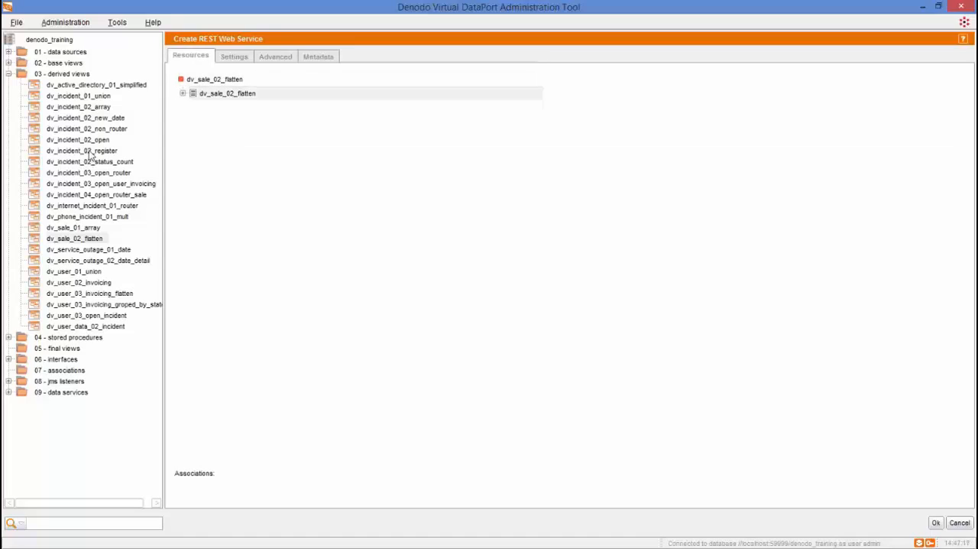
- Add the dv_incident_02_register view to the web service resources and drop it again
left_click_drag(99, 153, 468, 188)
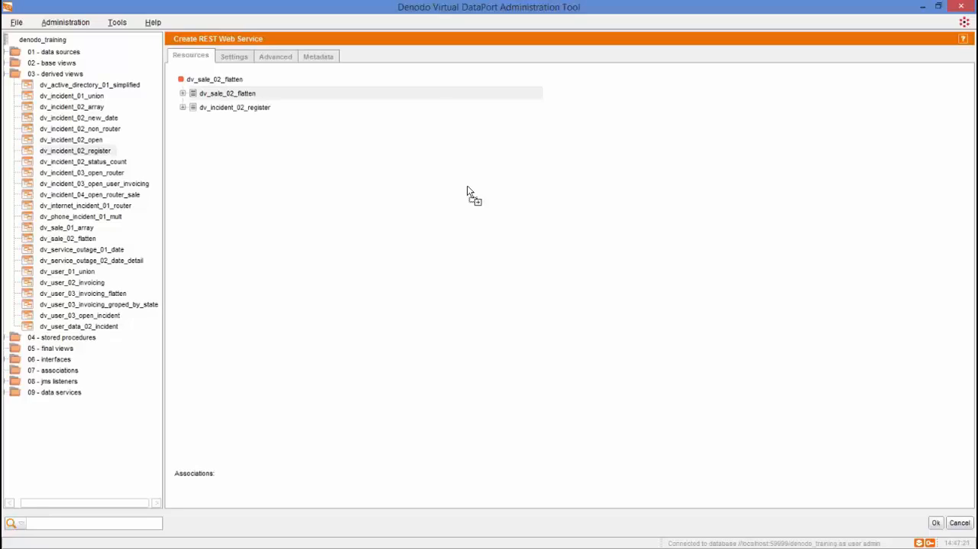
left_click(233, 113)
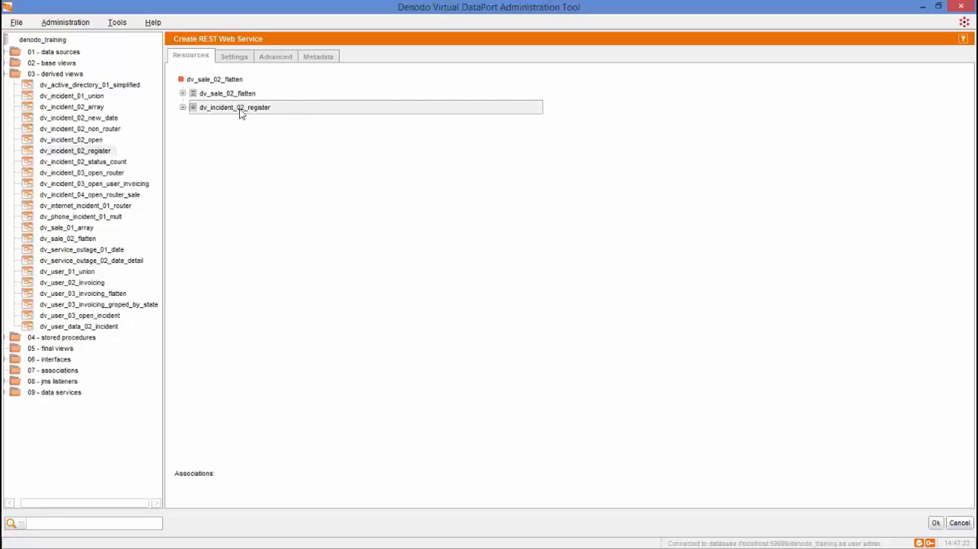
right_click(240, 112)
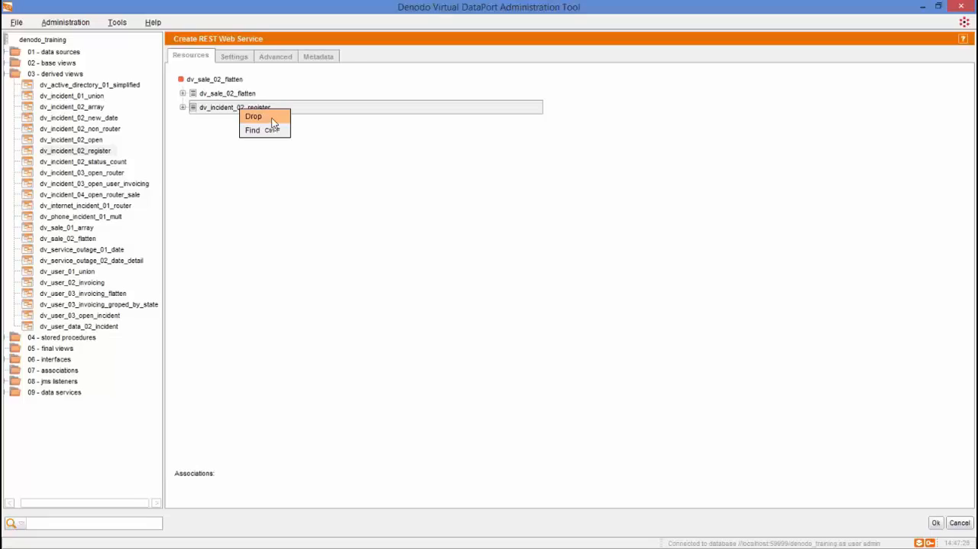
left_click(260, 117)
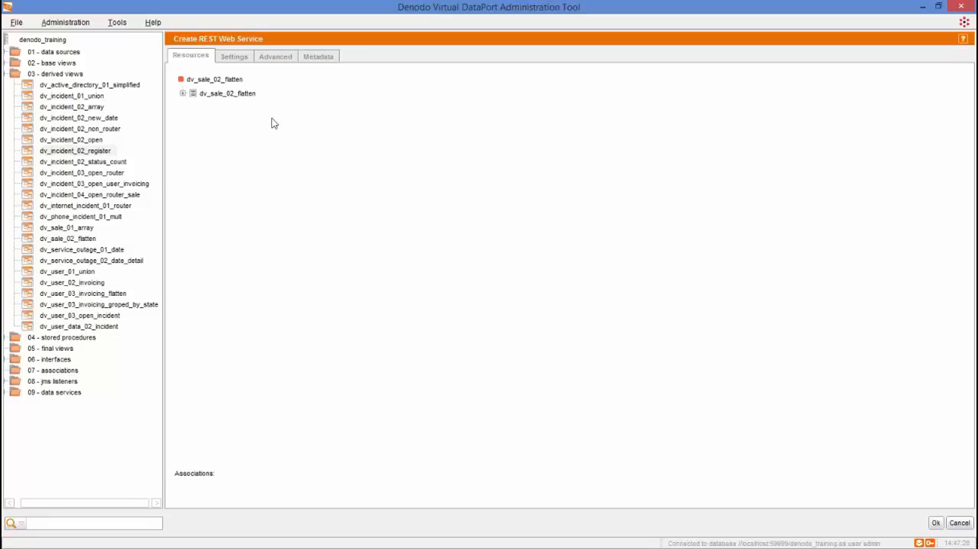
- Rename the REST web service as sale
double_click(222, 79)
type("sale")
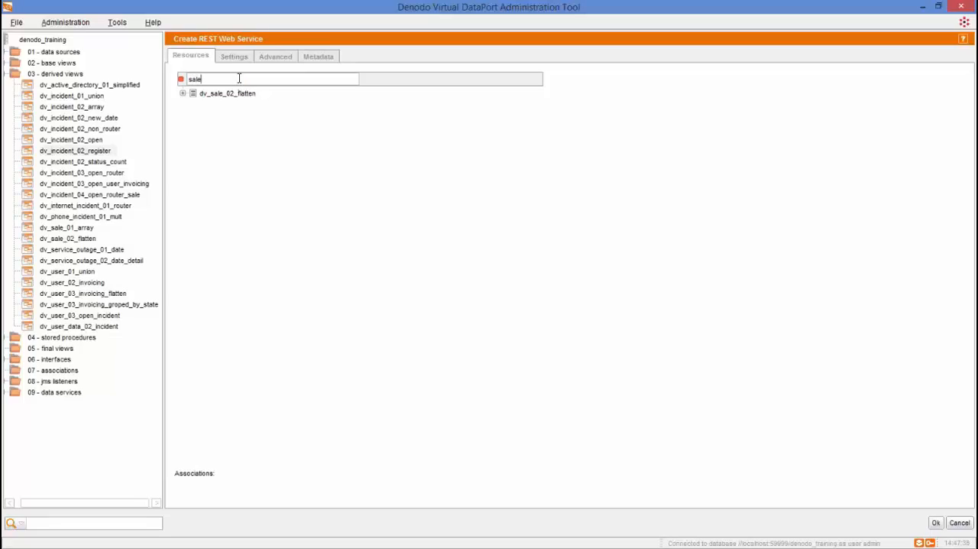
key("Return")
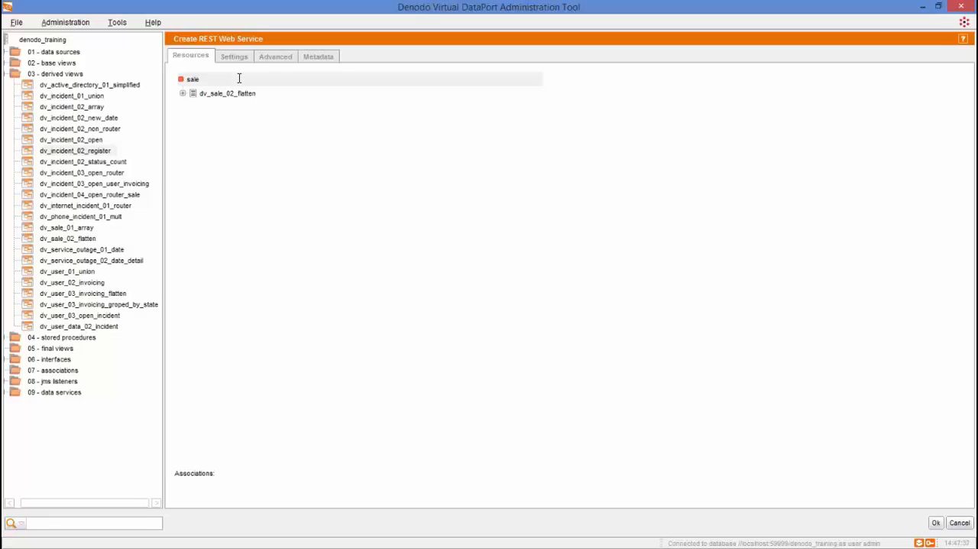
- Rename the code field of the dv_sale_02_flatten resource as customer_code
left_click(183, 93)
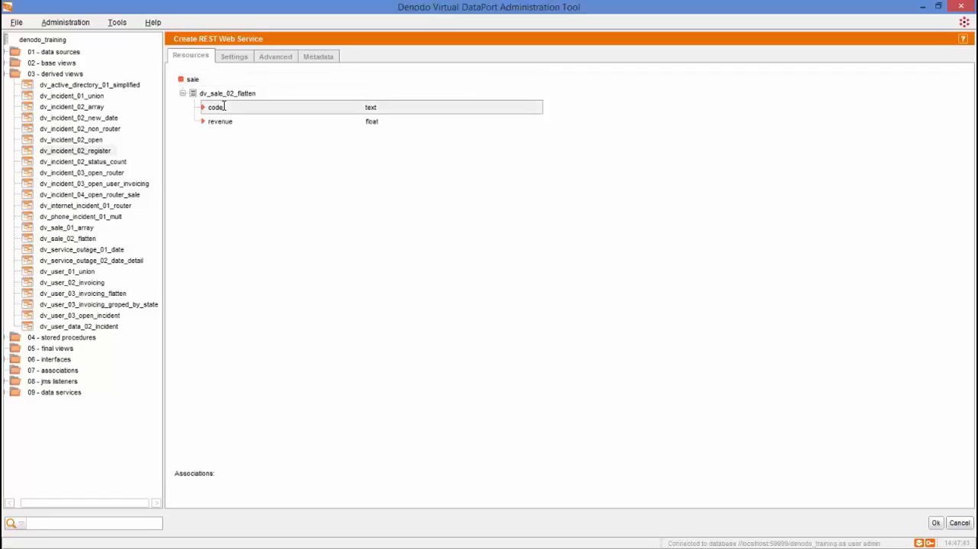
right_click(227, 107)
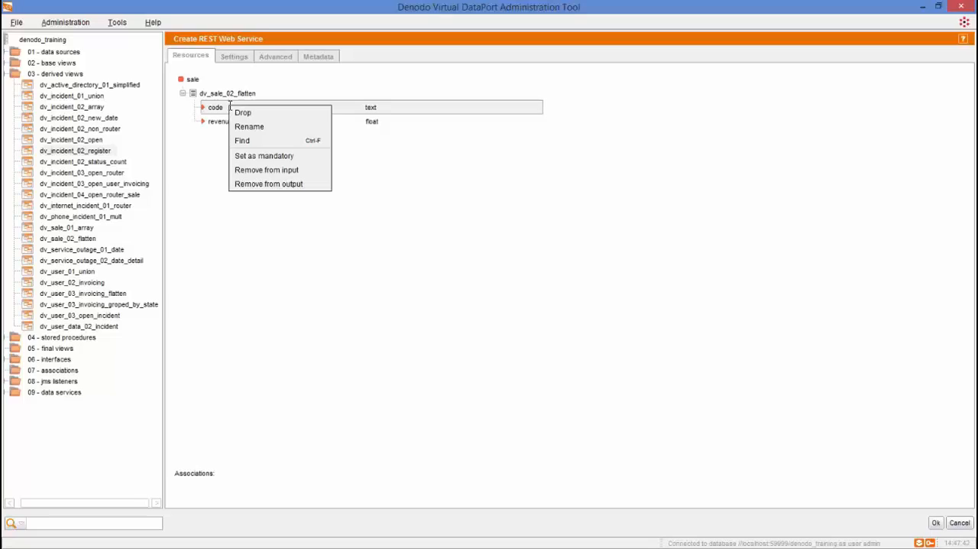
left_click(278, 127)
key("Home")
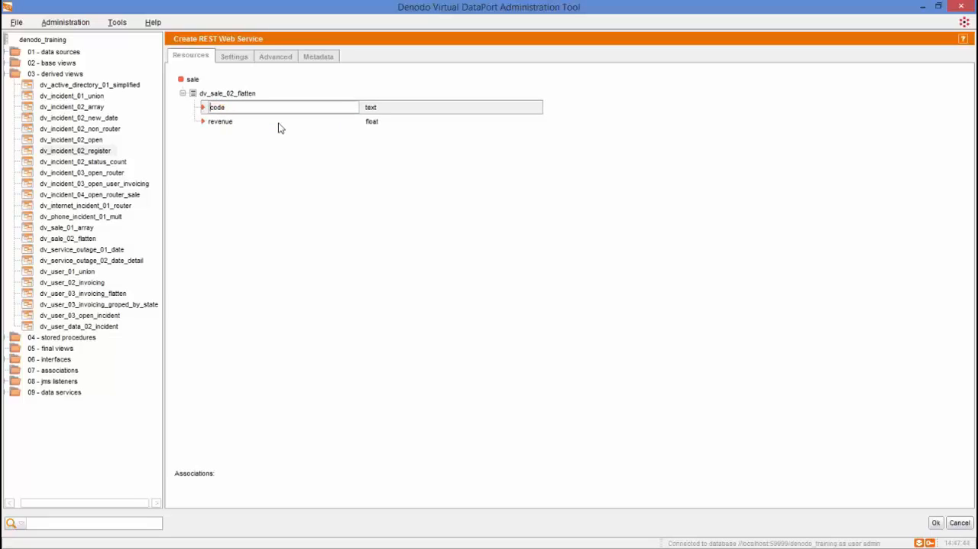
type("customer_")
key("Return")
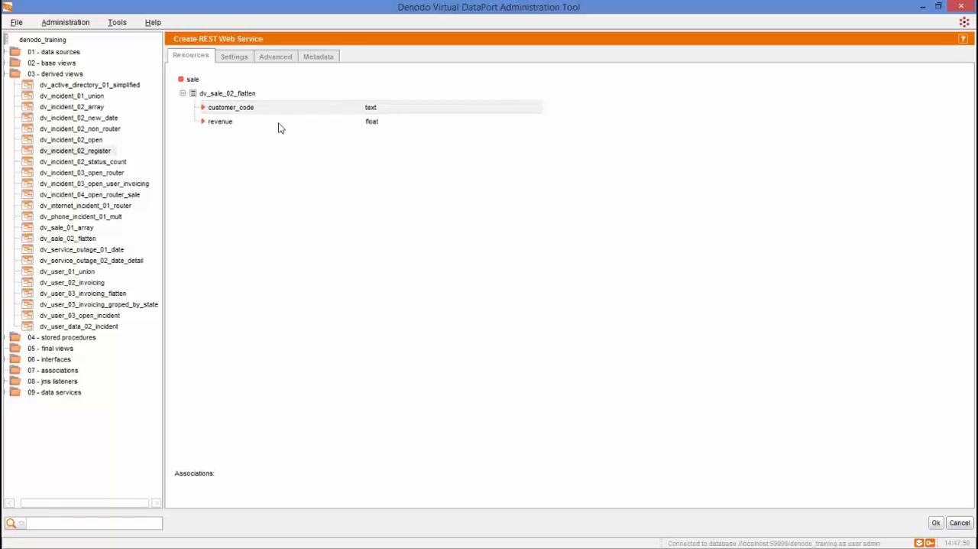
- Search the web service resources for "revenu" and close the search
right_click(279, 108)
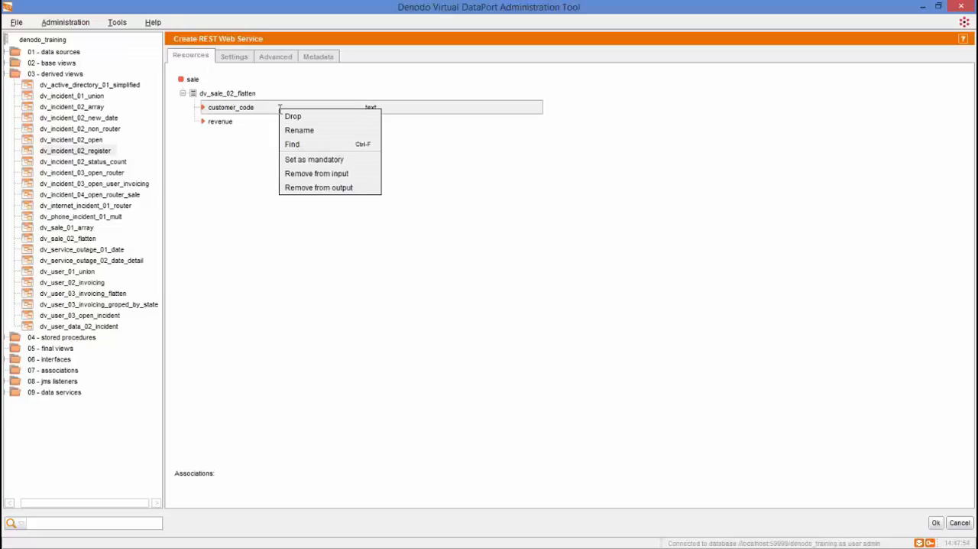
left_click(319, 144)
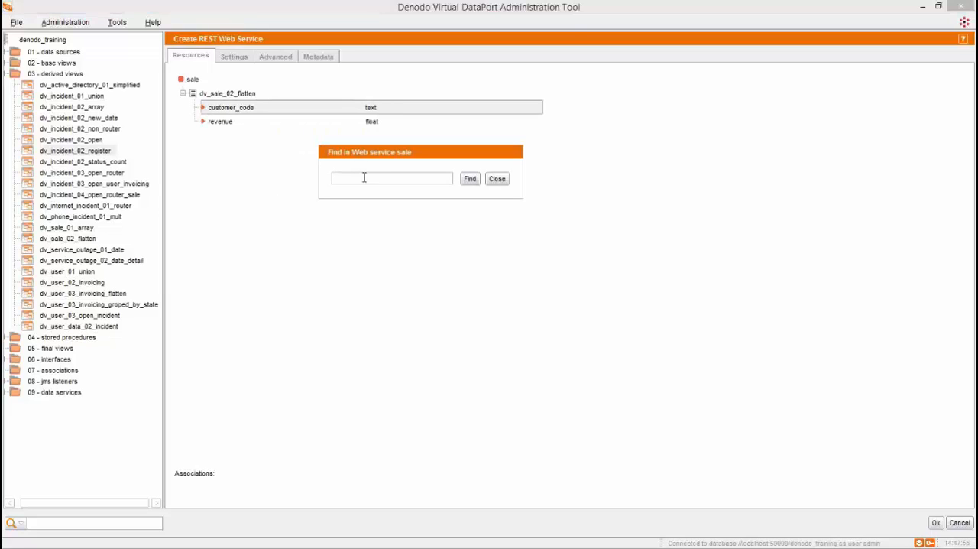
type("revenu")
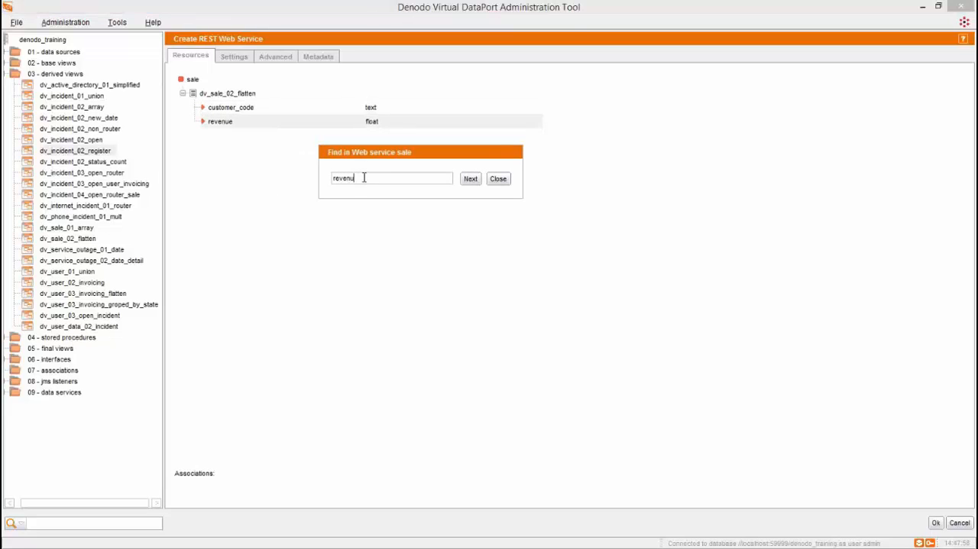
left_click(498, 179)
- Set the revenue field as mandatory and return it to optional
left_click(267, 121)
right_click(267, 121)
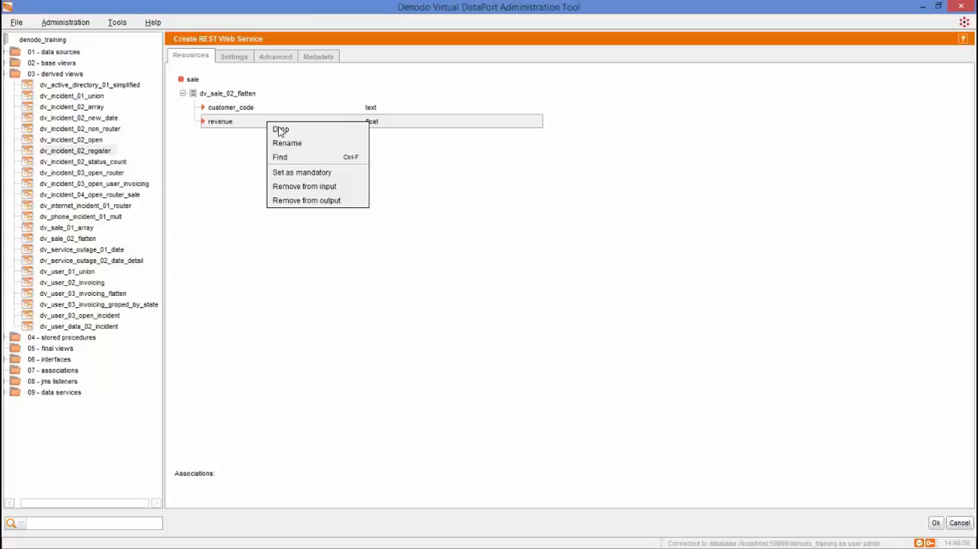
left_click(331, 172)
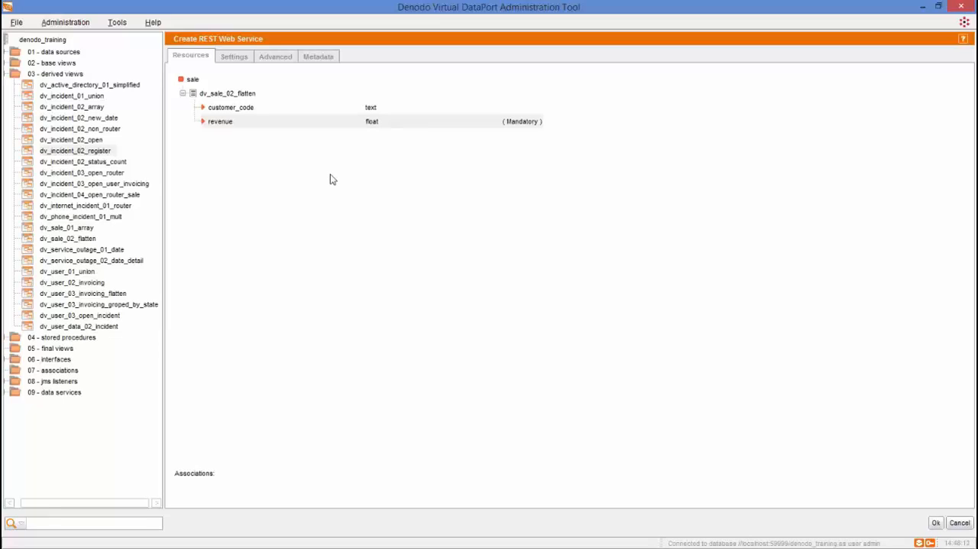
right_click(370, 121)
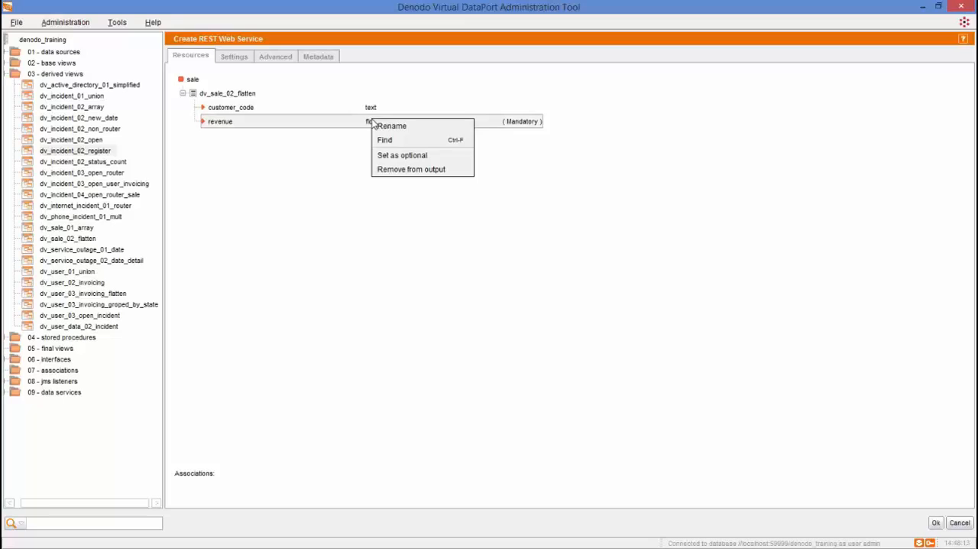
left_click(422, 156)
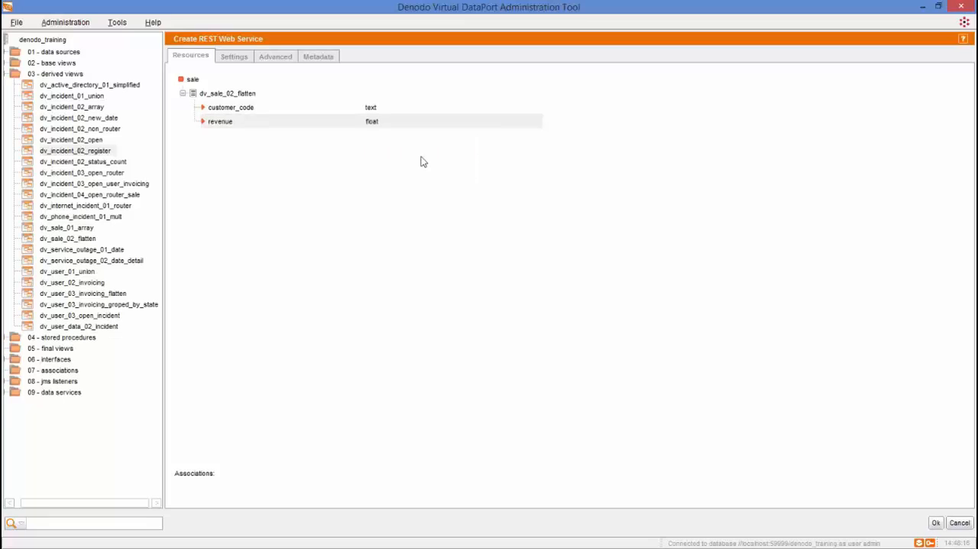
right_click(373, 129)
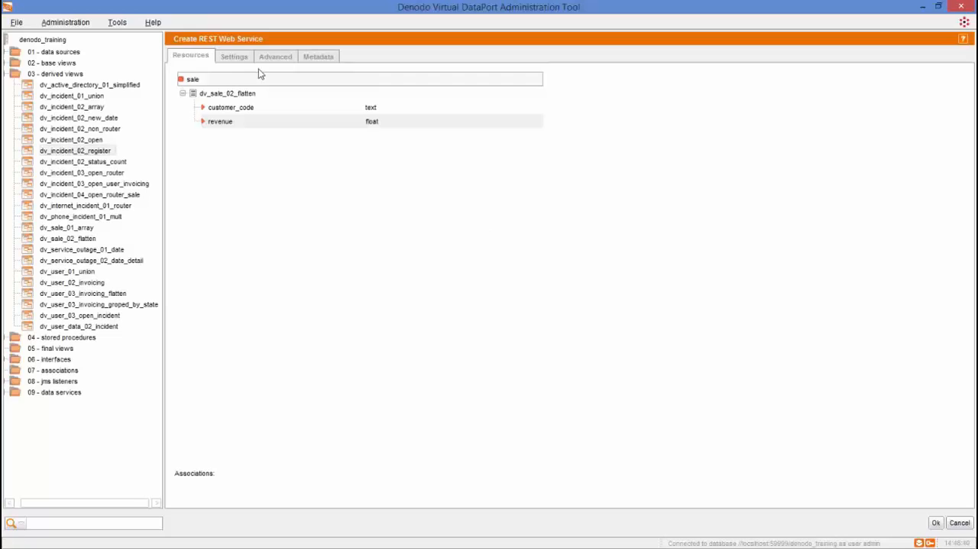
left_click(260, 75)
- Try excluding fields of dv_sale_02_flatten from HTML escaping, starting with code, and cancel the changes
left_click(237, 58)
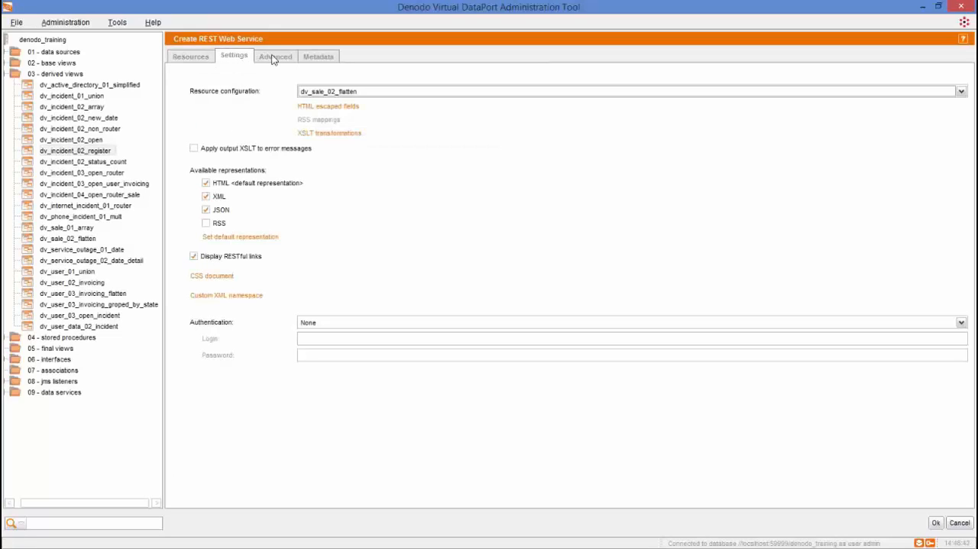
left_click(353, 109)
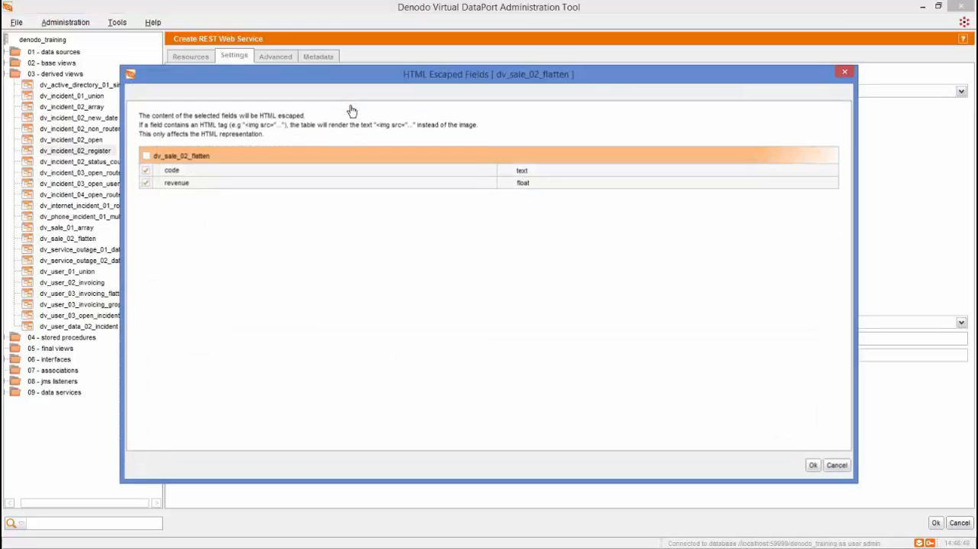
left_click(147, 171)
left_click(147, 183)
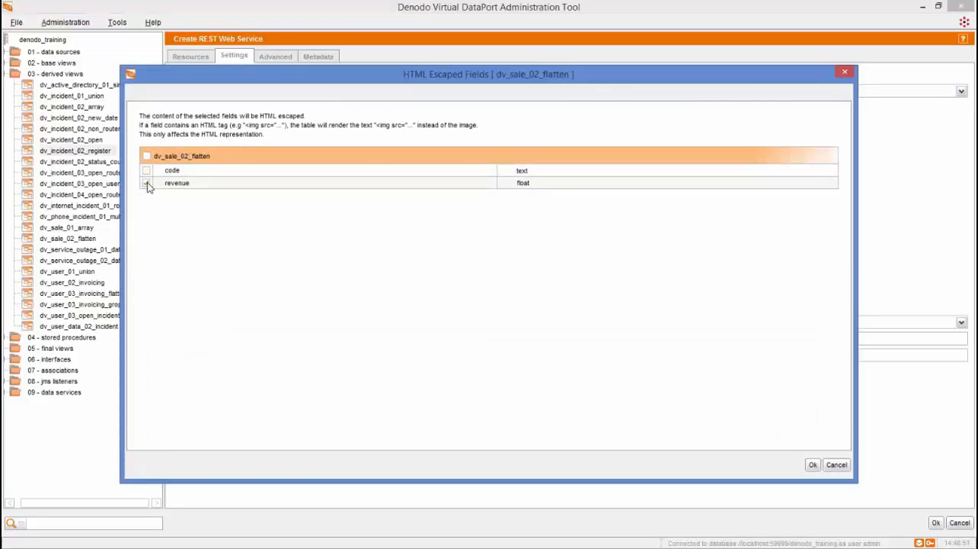
left_click(836, 464)
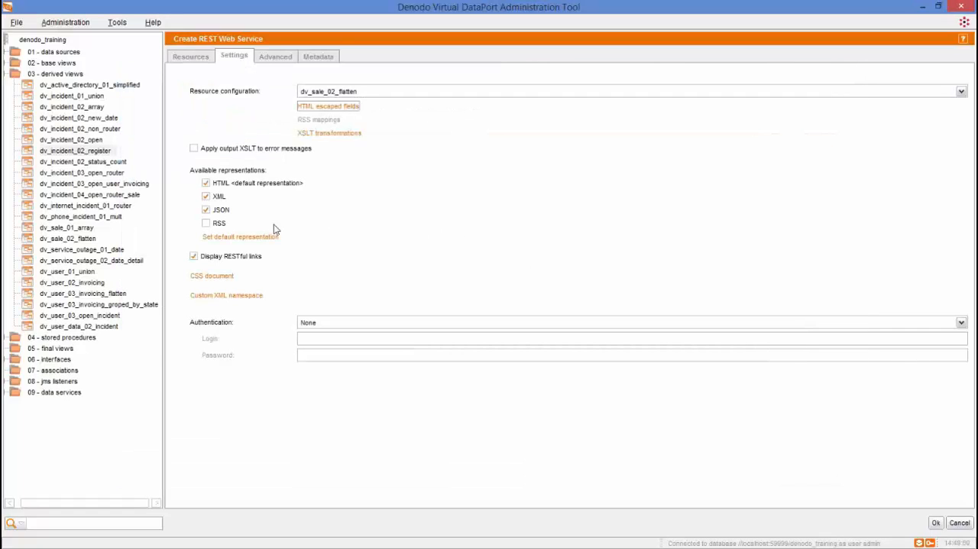
- Enable RSS as an available output representation of the web service
left_click(205, 224)
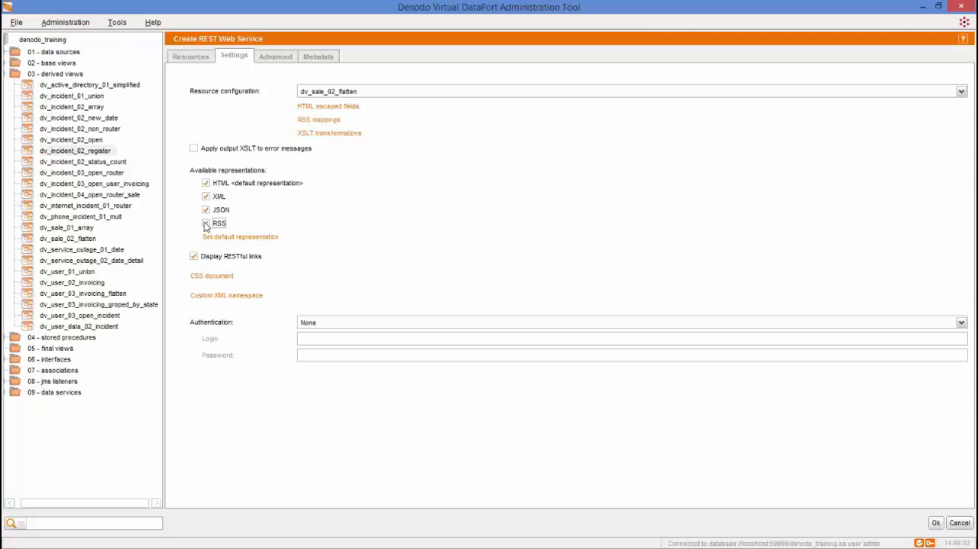
- Try enabling RSS mapping for dv_sale_02_flatten with item title mapped to code and description to revenue, and cancel the changes
left_click(329, 120)
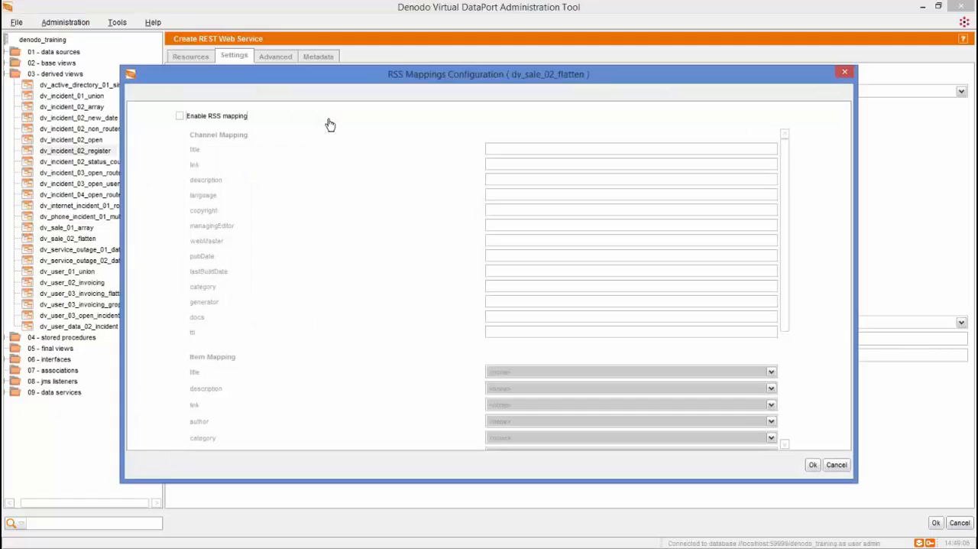
left_click(181, 117)
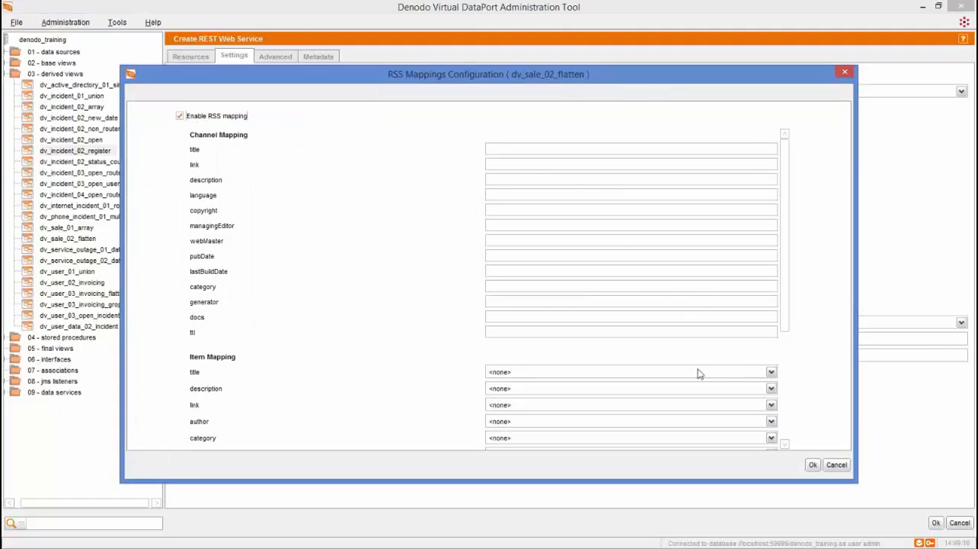
left_click(772, 372)
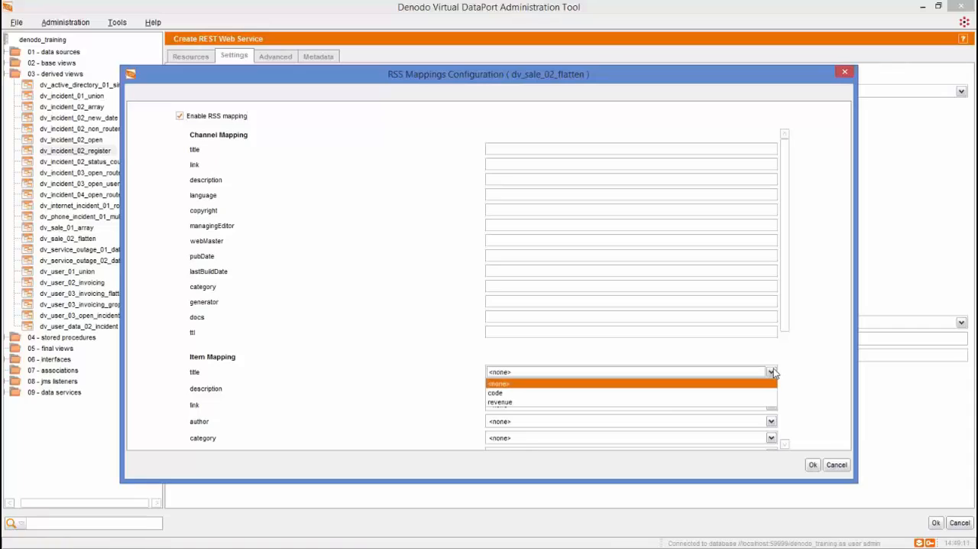
left_click(671, 393)
left_click(565, 390)
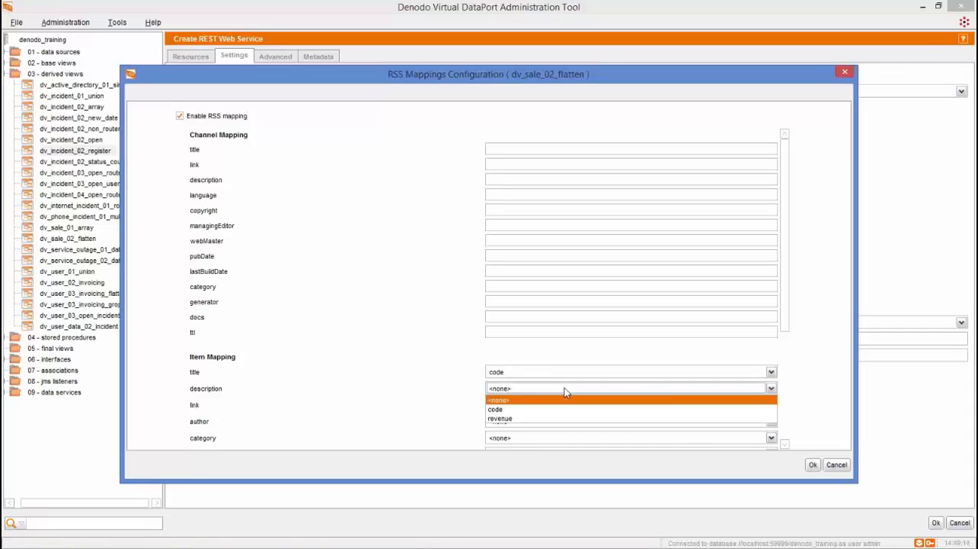
left_click(518, 418)
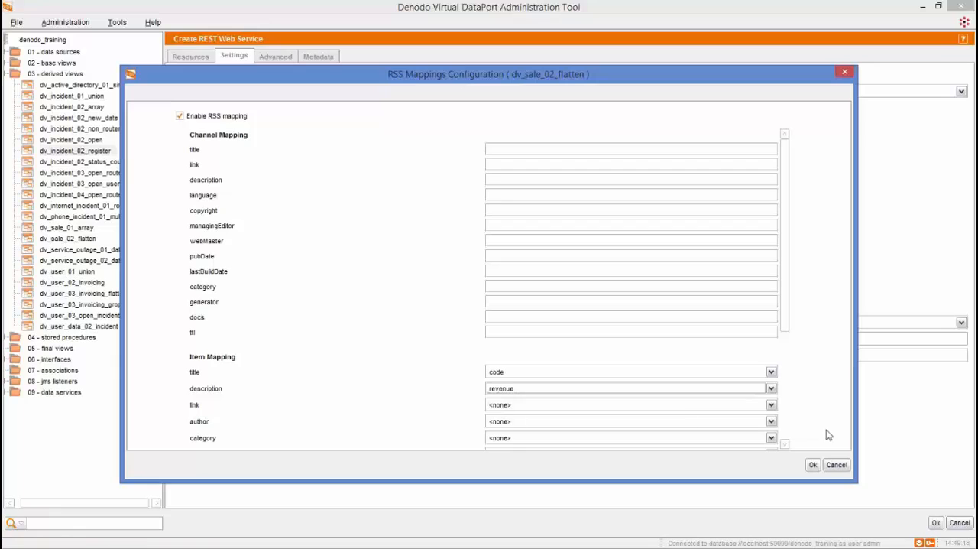
left_click(845, 467)
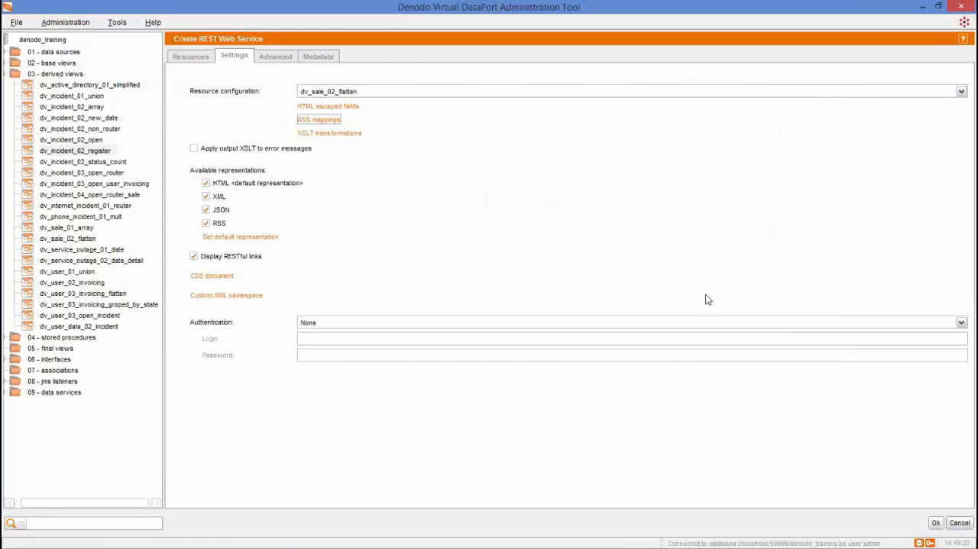
- Try enabling the input and output XSLT transformations for dv_sale_02_flatten, and cancel the changes
left_click(342, 135)
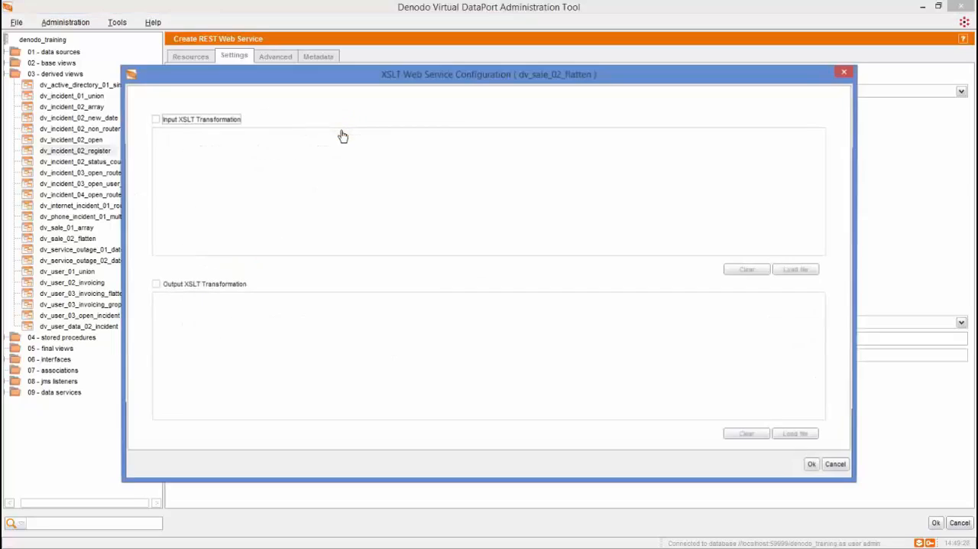
left_click(194, 121)
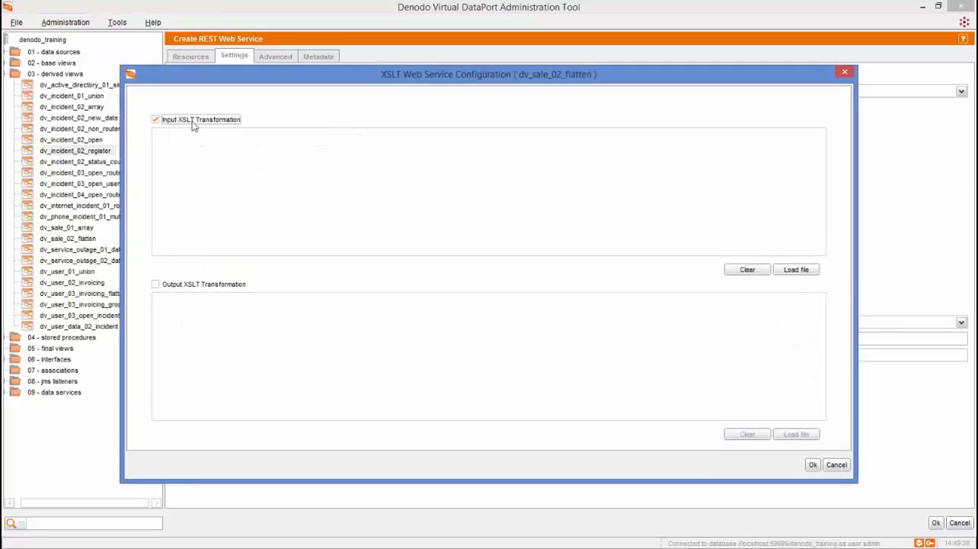
left_click(192, 142)
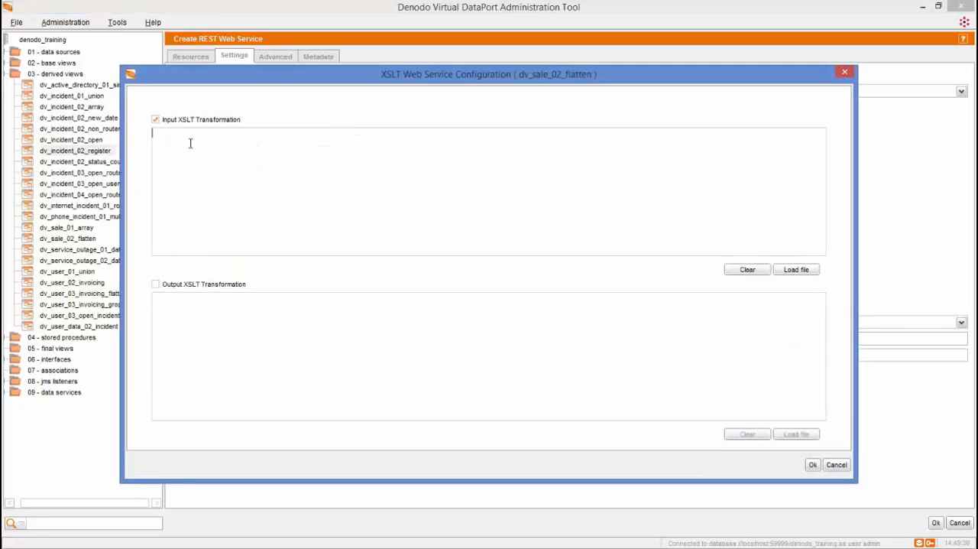
left_click(182, 284)
left_click(187, 305)
left_click(835, 467)
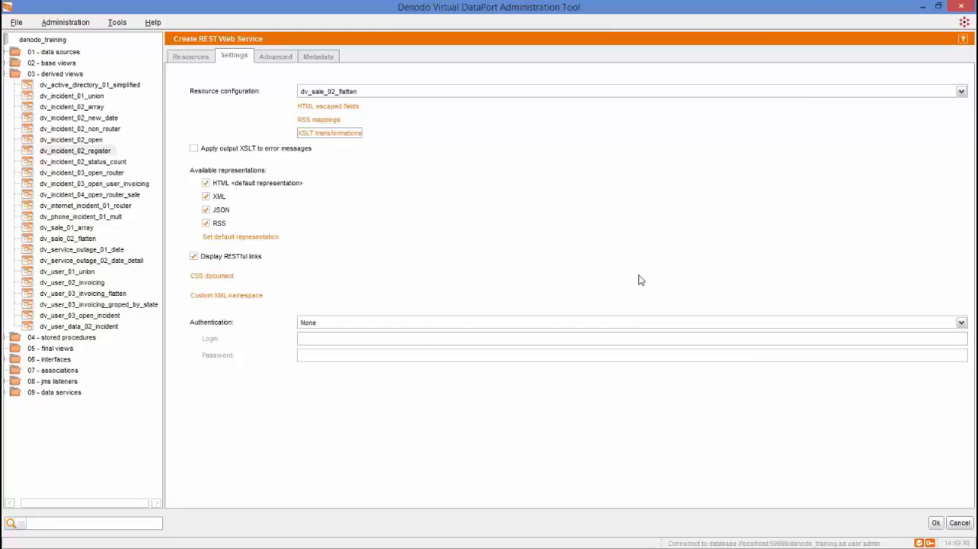
- Reselect dv_sale_02_flatten for resource configuration, and switch applying output XSLT to error messages on and off again
left_click(649, 92)
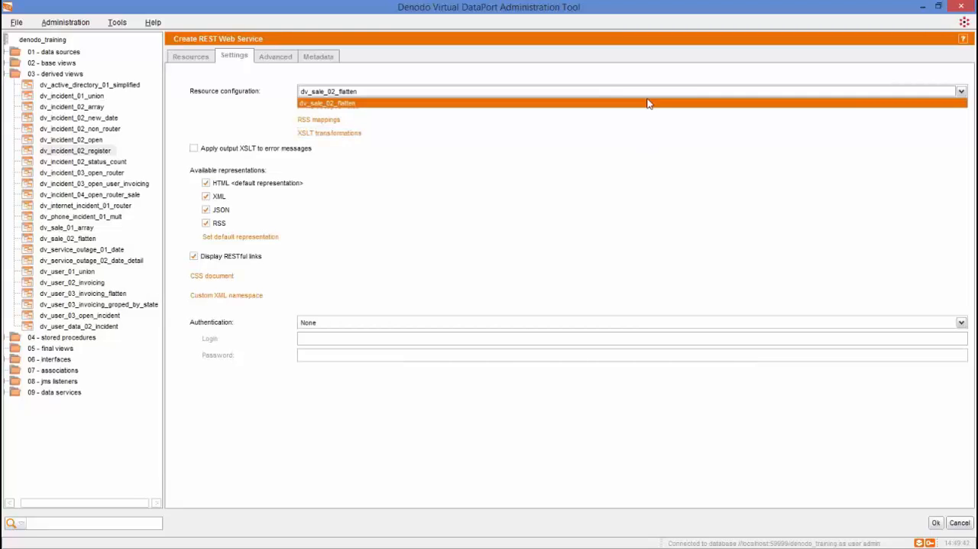
left_click(647, 108)
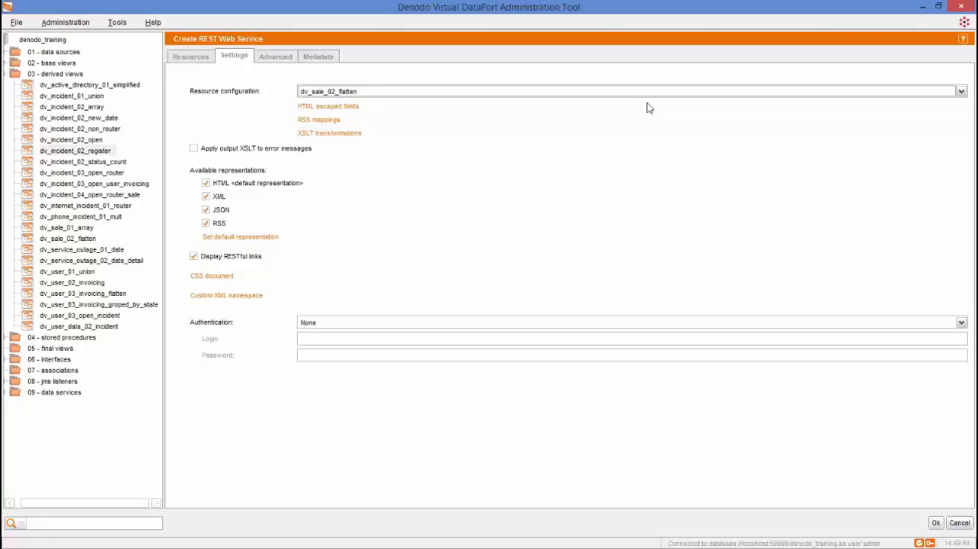
left_click(194, 148)
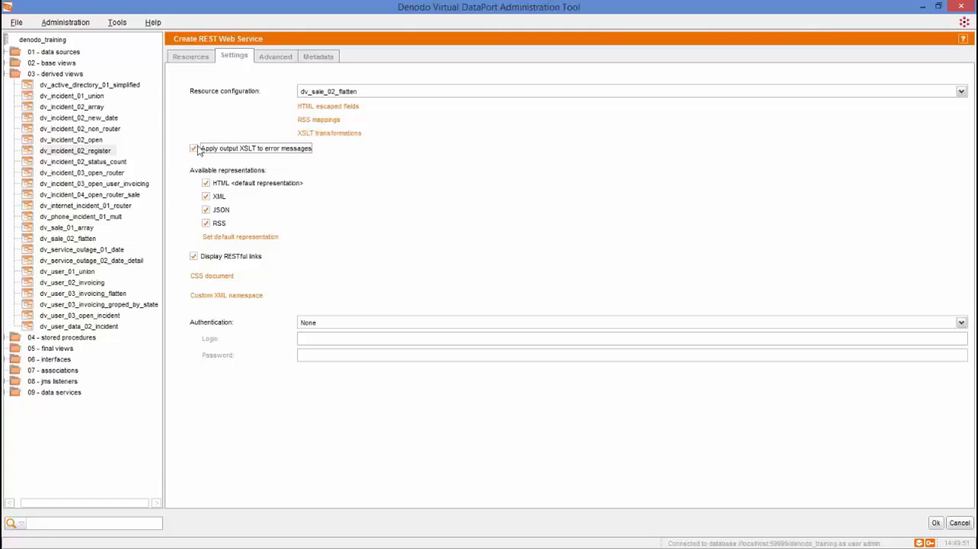
left_click(195, 149)
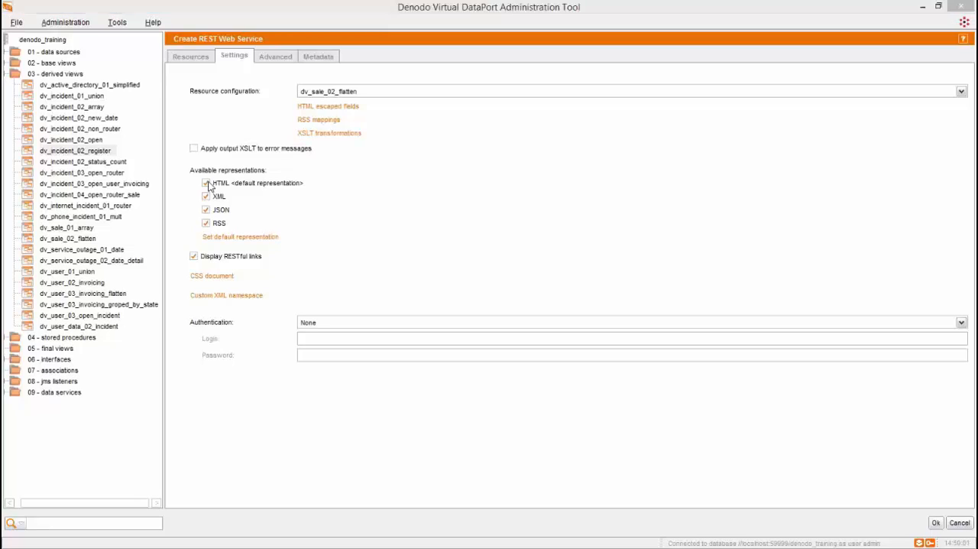
- Disable the HTML, XML and JSON representations and enable all three again
left_click(207, 183)
left_click(206, 196)
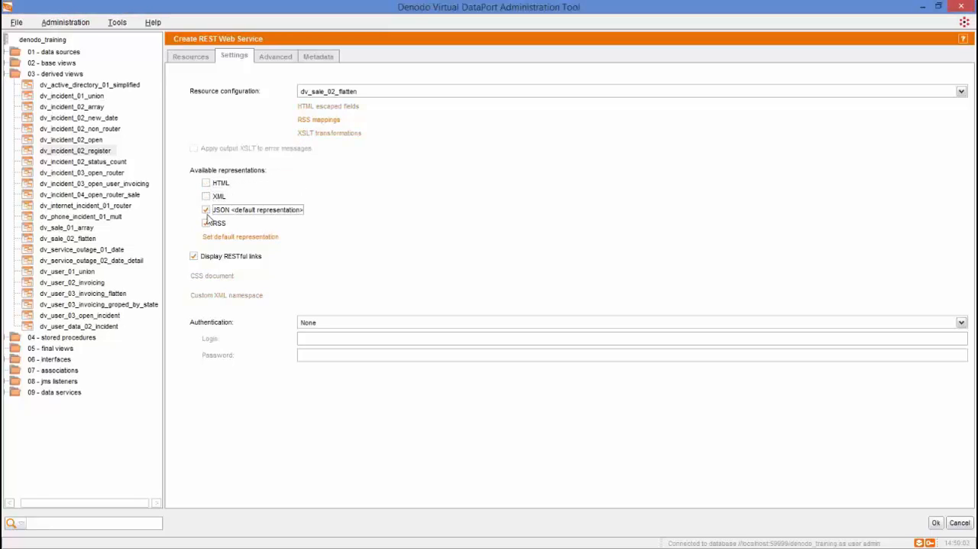
left_click(205, 222)
left_click(206, 210)
left_click(206, 184)
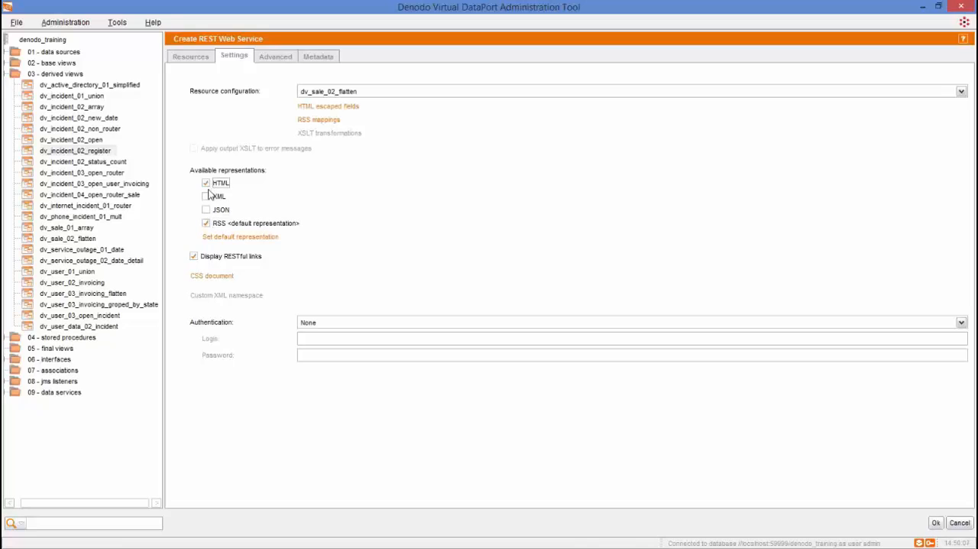
left_click(206, 197)
left_click(206, 210)
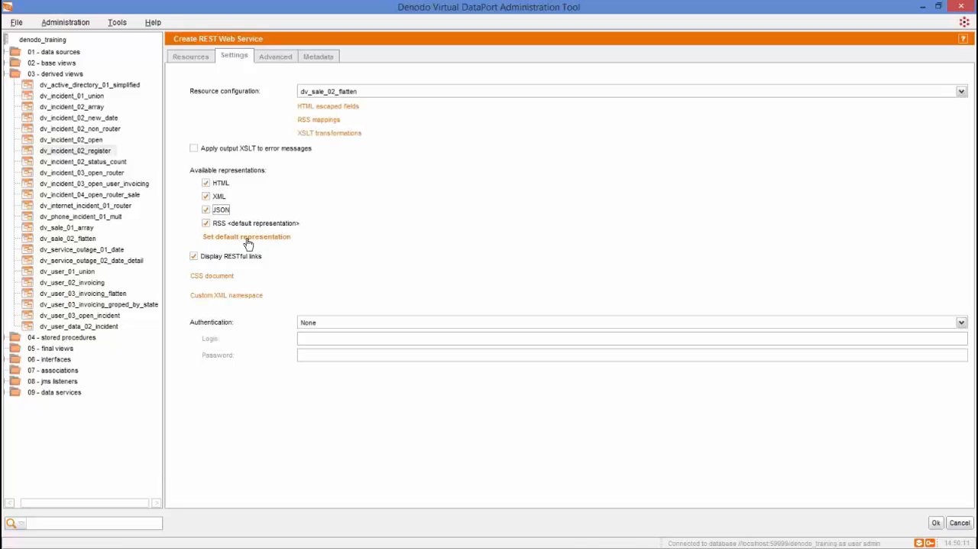
- Set HTML as the default representation of the web service
left_click(247, 240)
left_click(444, 282)
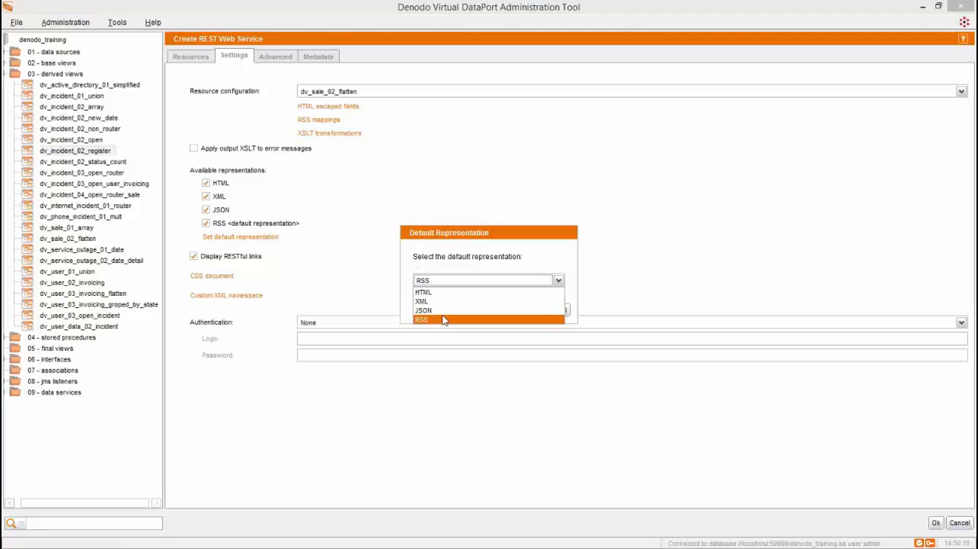
left_click(443, 293)
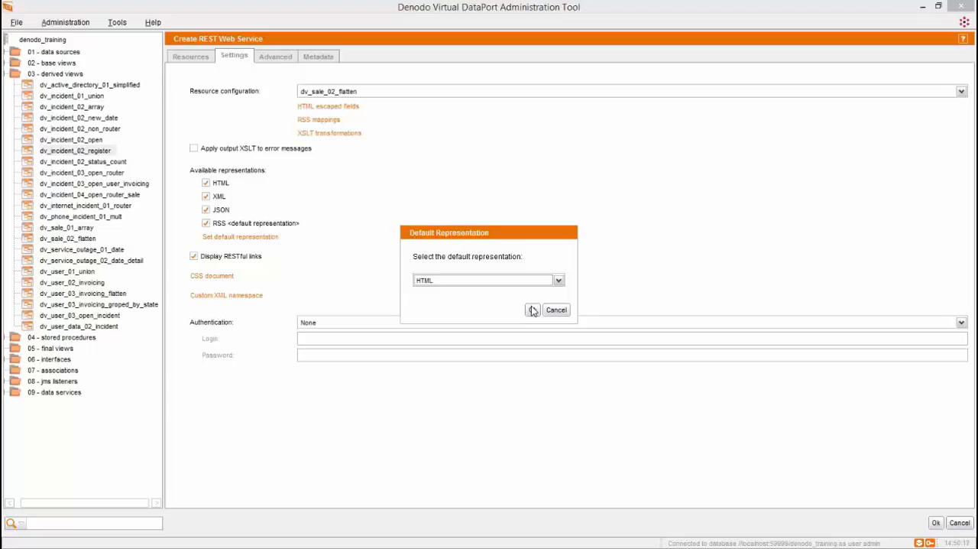
left_click(532, 310)
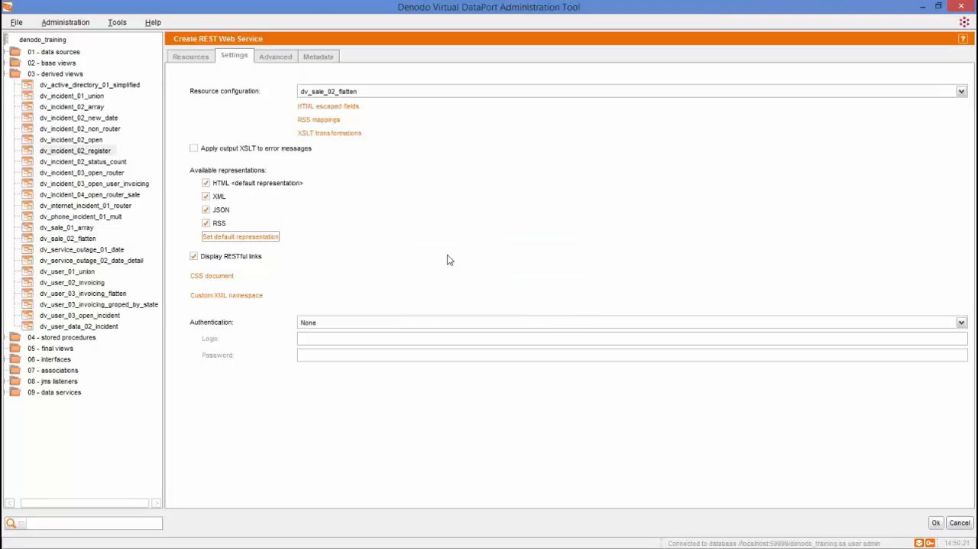
- Leave RESTful links displayed and try replacing the default CSS, adding three blank lines after the page-header width, and cancel the edit
left_click(227, 260)
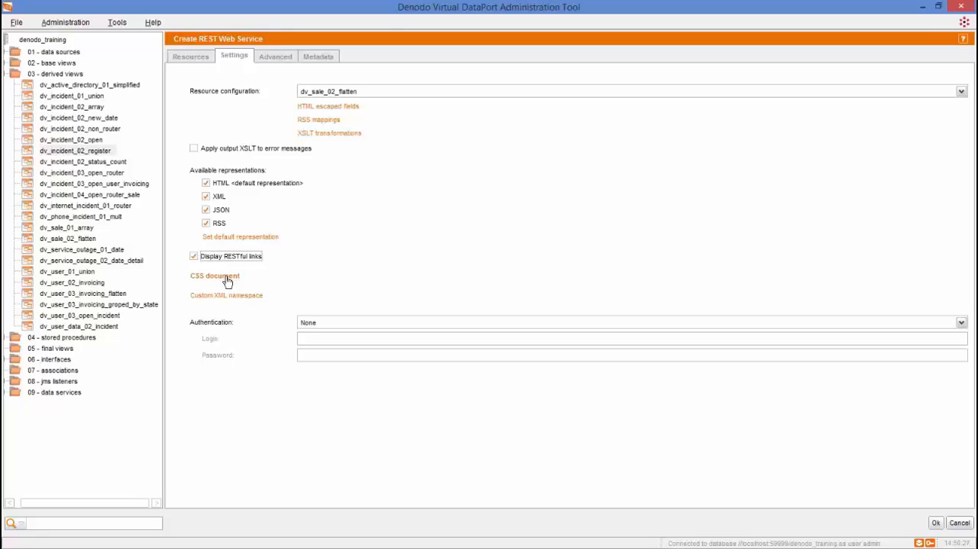
left_click(227, 282)
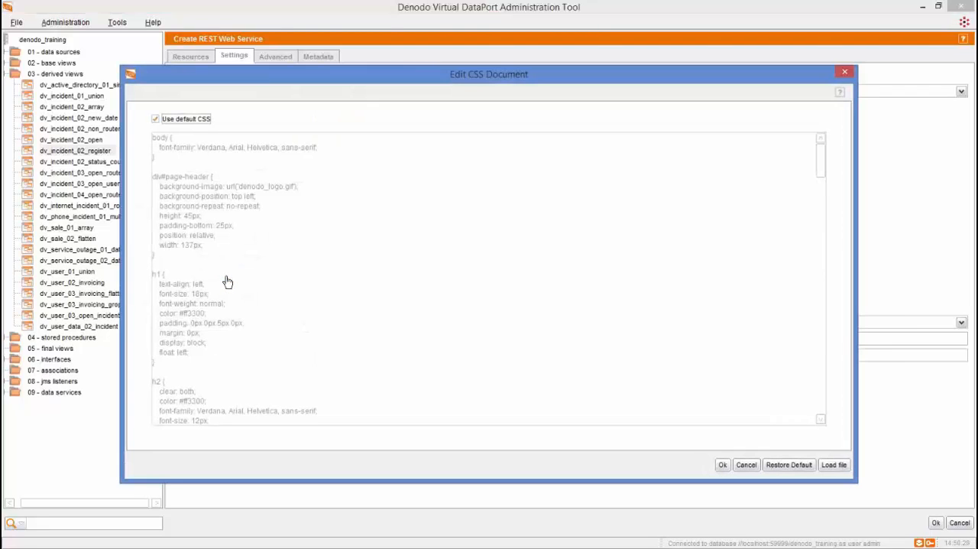
left_click(183, 119)
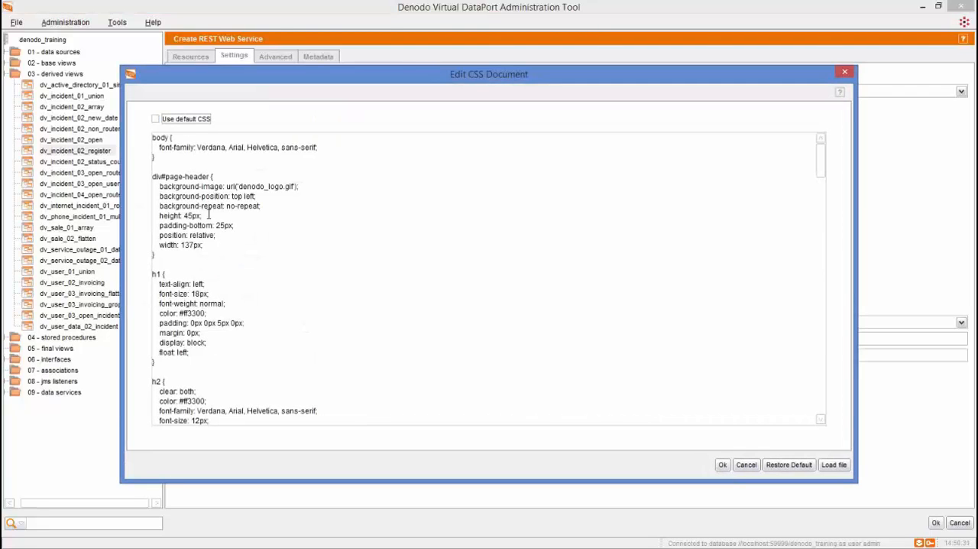
left_click(223, 244)
key("Return")
key("Return")
key("Return")
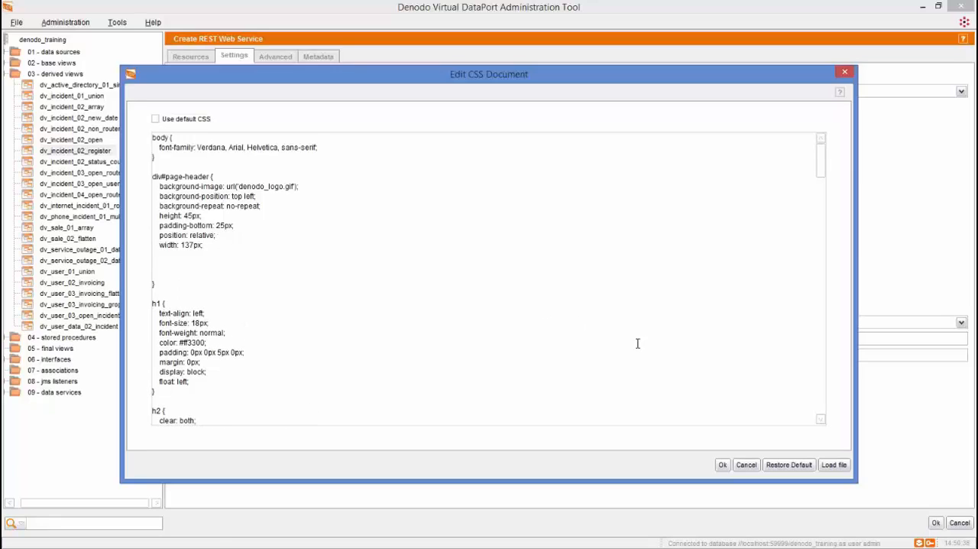
left_click(746, 465)
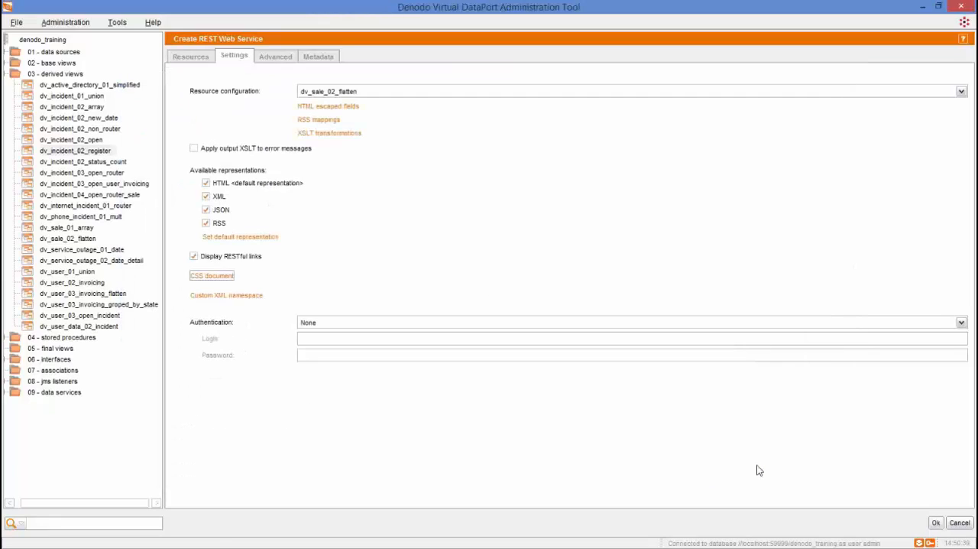
left_click(252, 296)
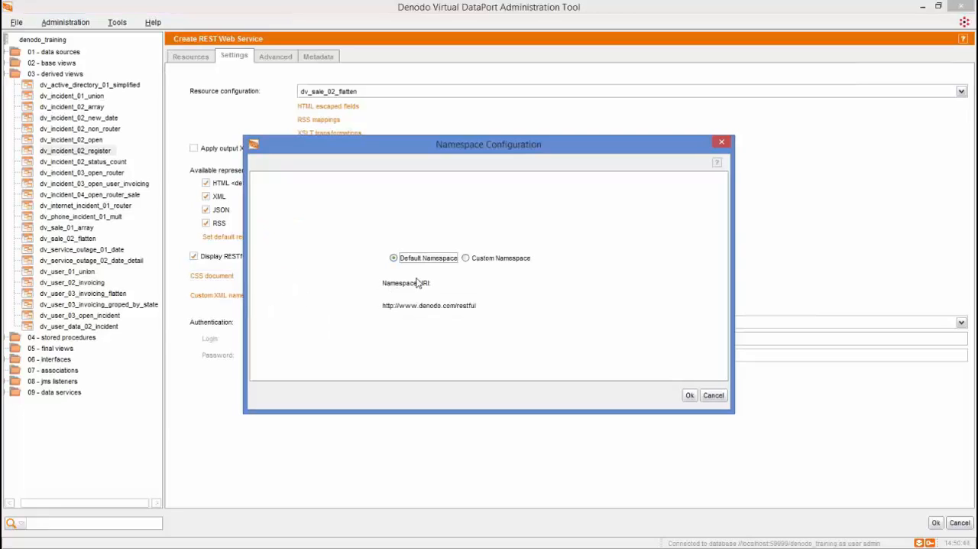
left_click(469, 258)
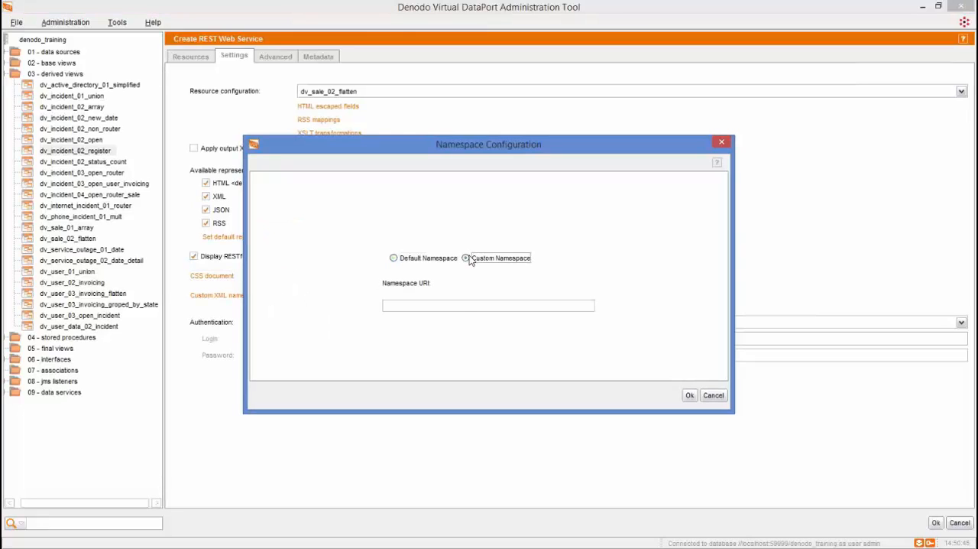
left_click(464, 304)
type("http://denodo.com")
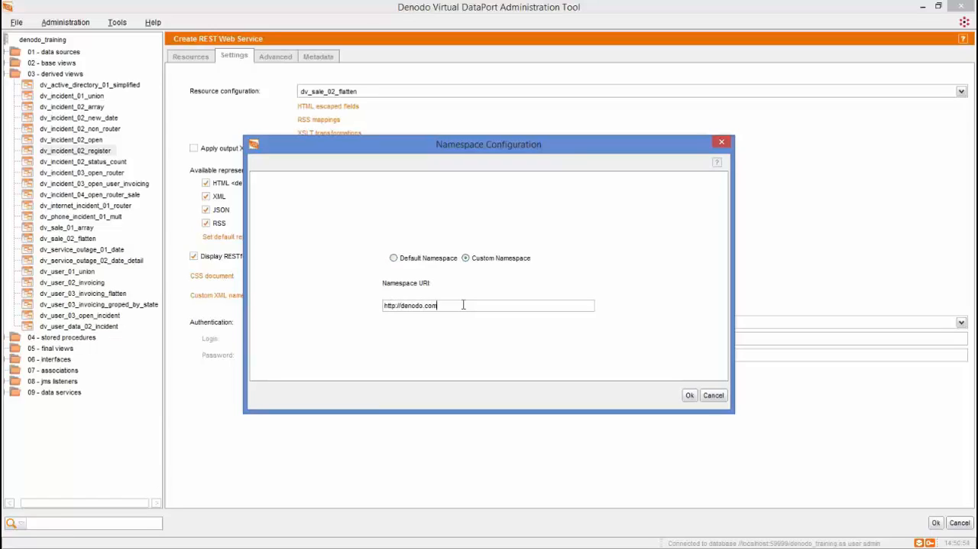
left_click(724, 395)
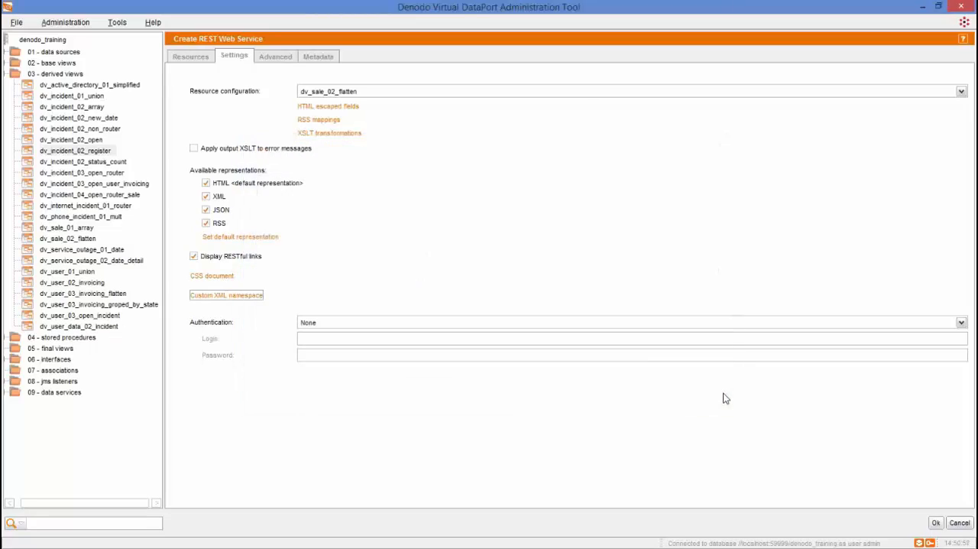
- Set the web service authentication to HTTP Basic
left_click(618, 326)
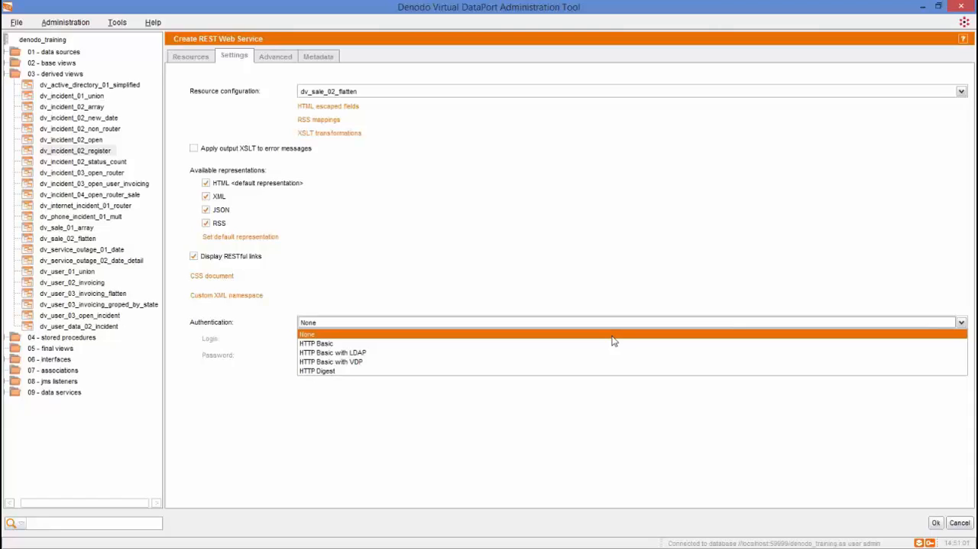
left_click(616, 343)
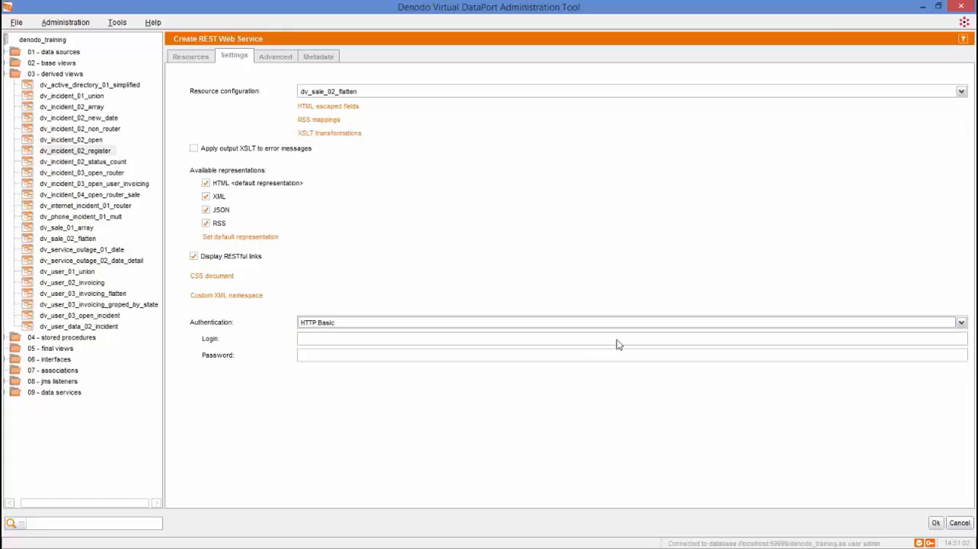
left_click(471, 351)
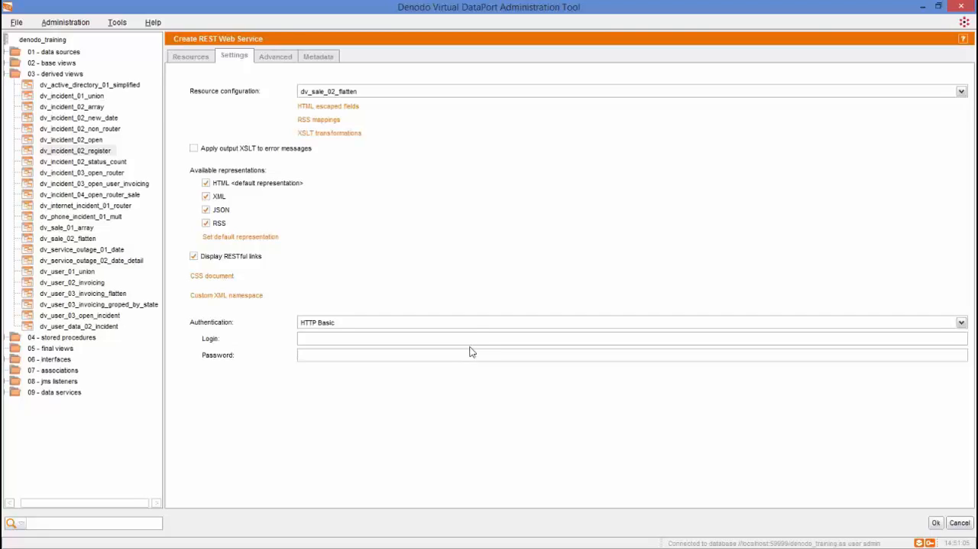
- Set the authentication to HTTP Basic with LDAP, using ds_active_directory as the LDAP server
left_click(470, 324)
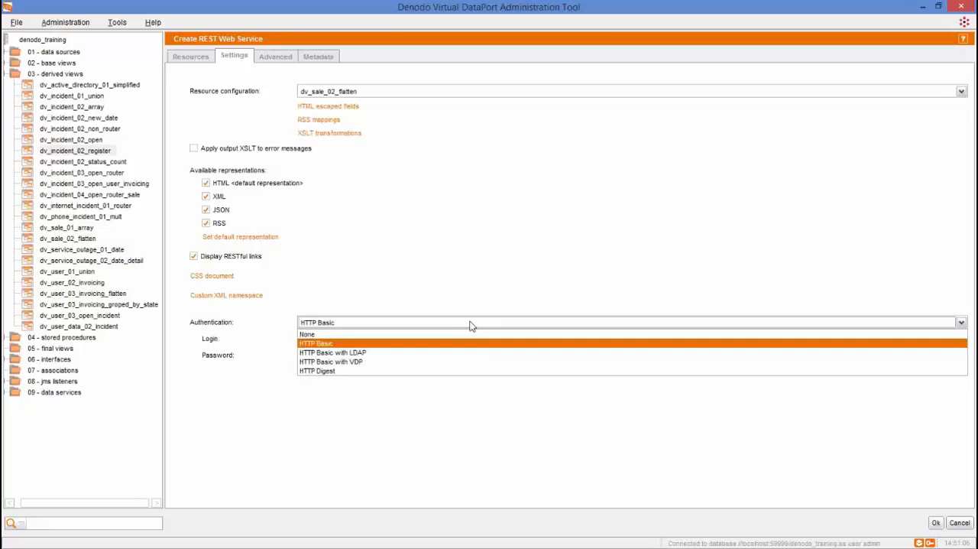
left_click(438, 353)
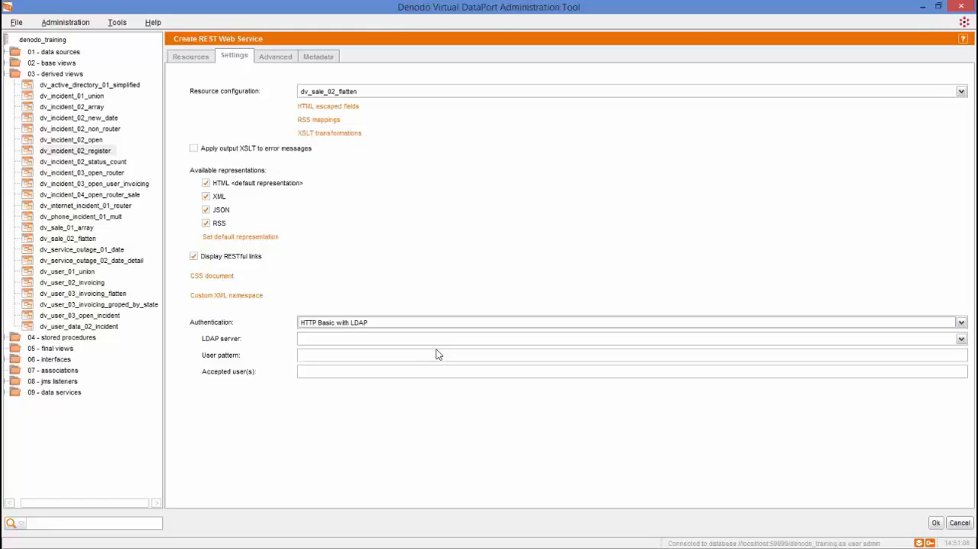
left_click(529, 344)
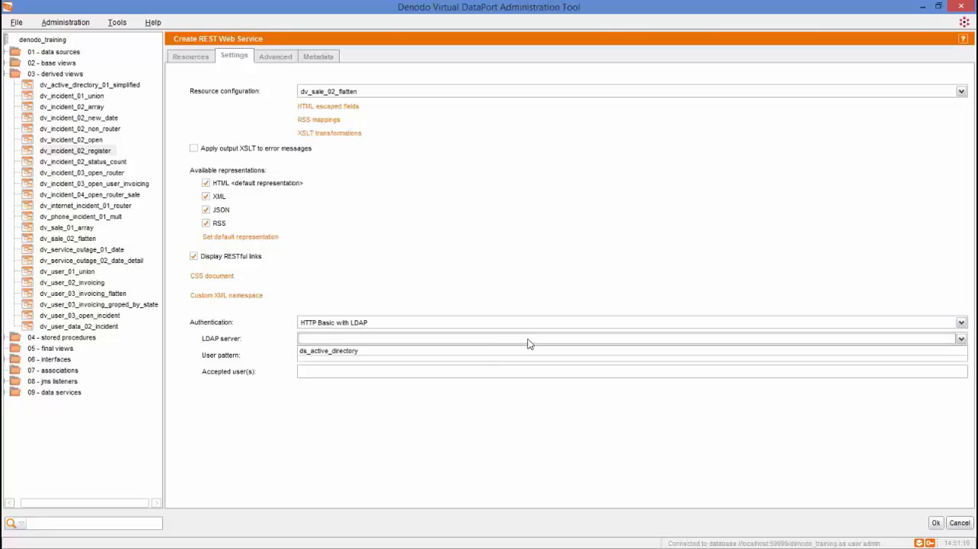
left_click(477, 351)
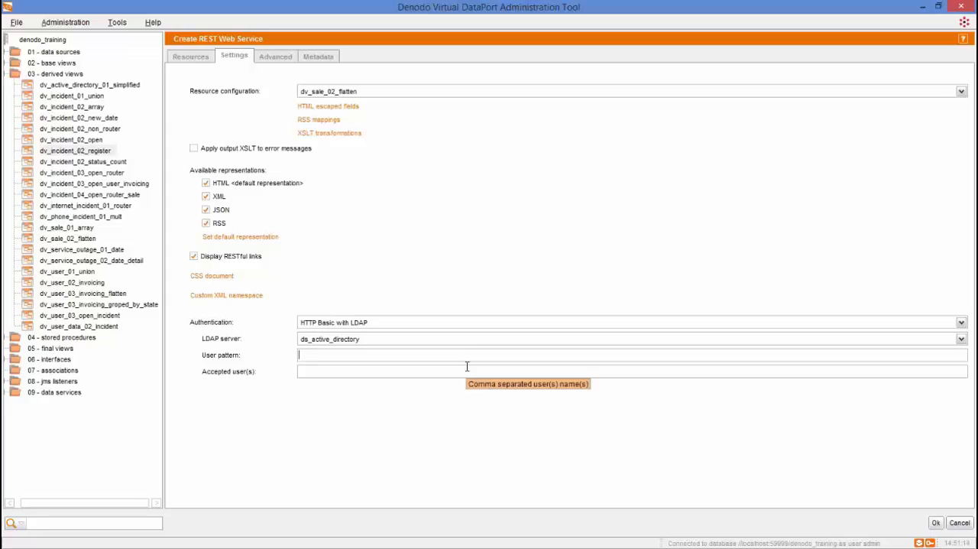
- Set the web service authentication to HTTP Basic with VDP and place the cursor in the accepted users field
left_click(467, 367)
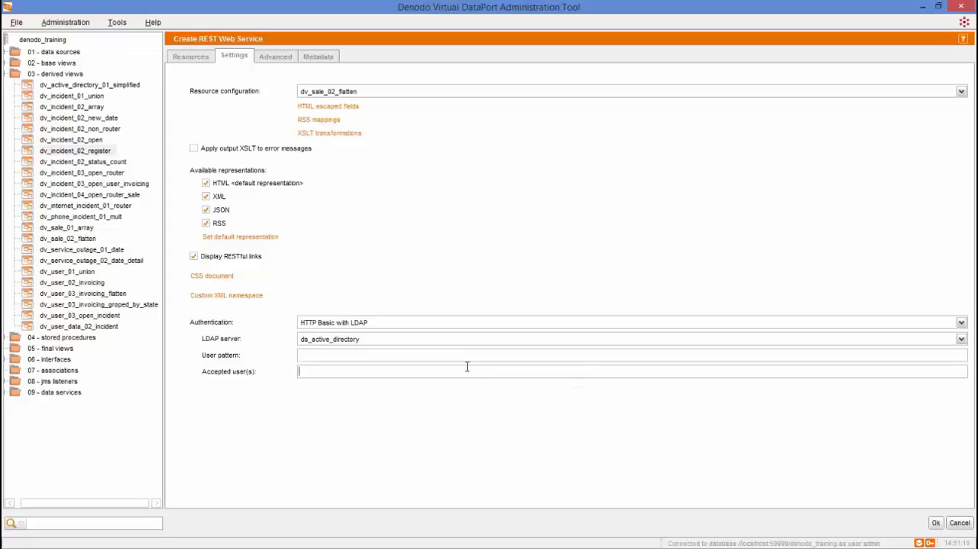
left_click(448, 325)
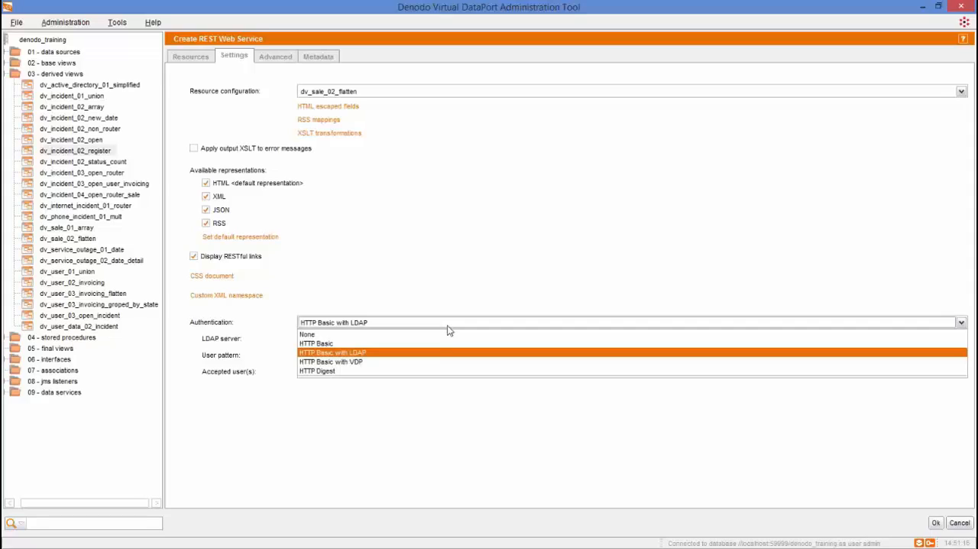
left_click(427, 362)
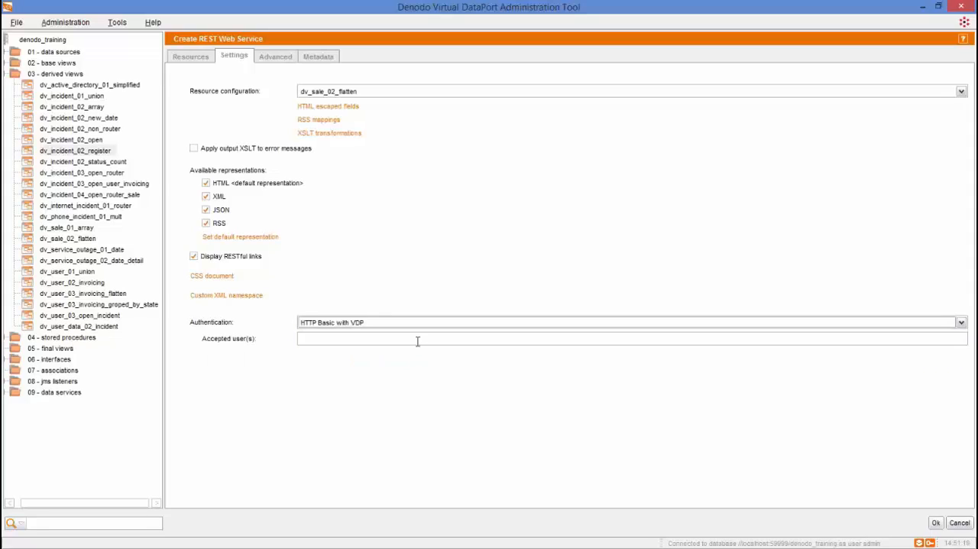
left_click(418, 341)
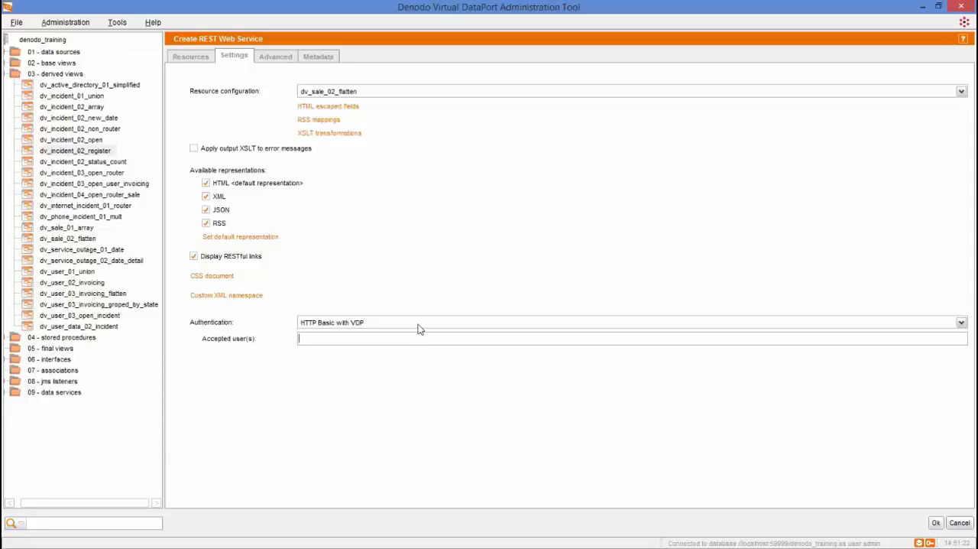
- Set the web service authentication to HTTP Digest
left_click(420, 324)
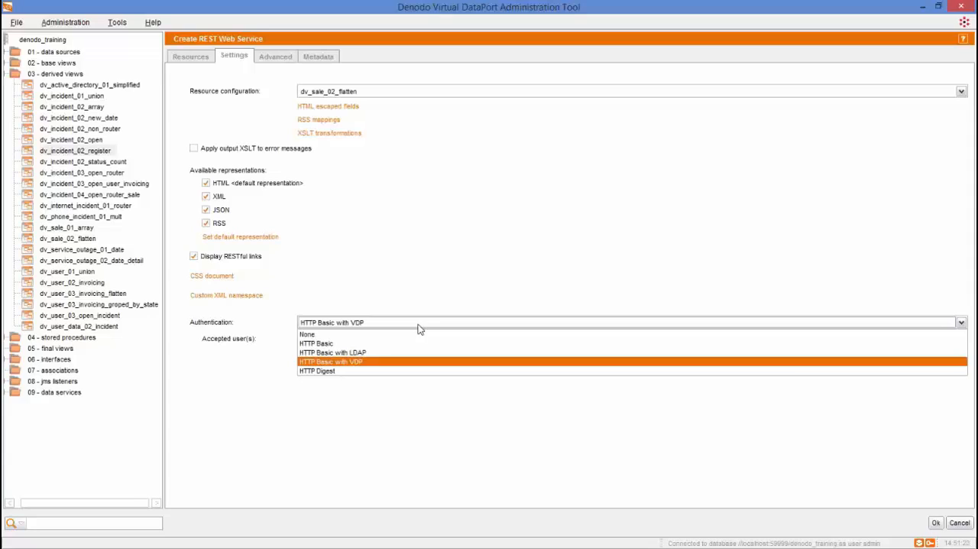
left_click(410, 371)
key("Tab")
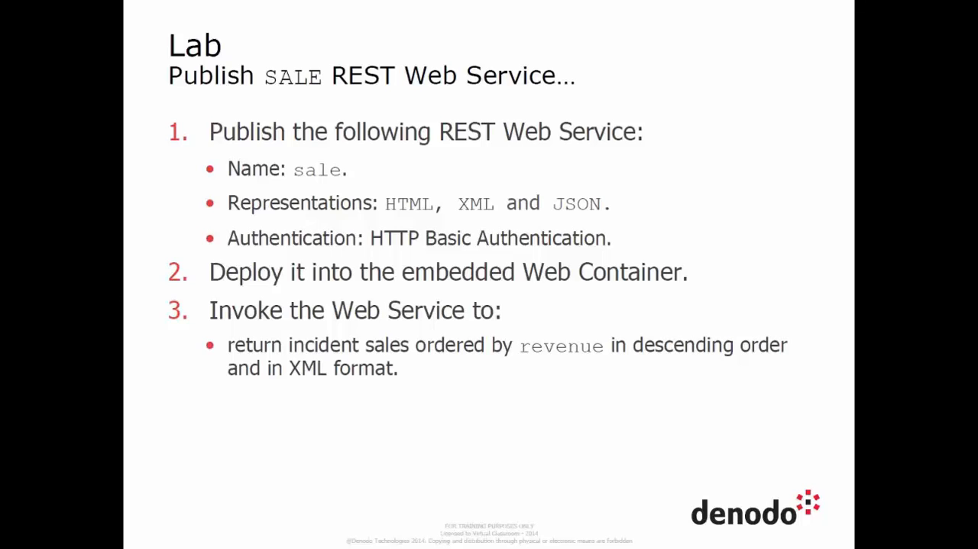
left_click(805, 386)
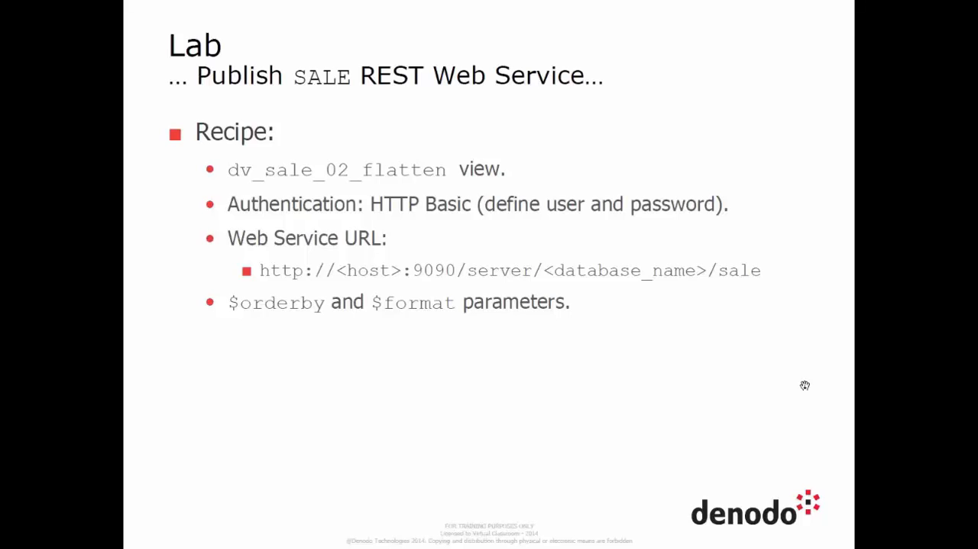
left_click(805, 386)
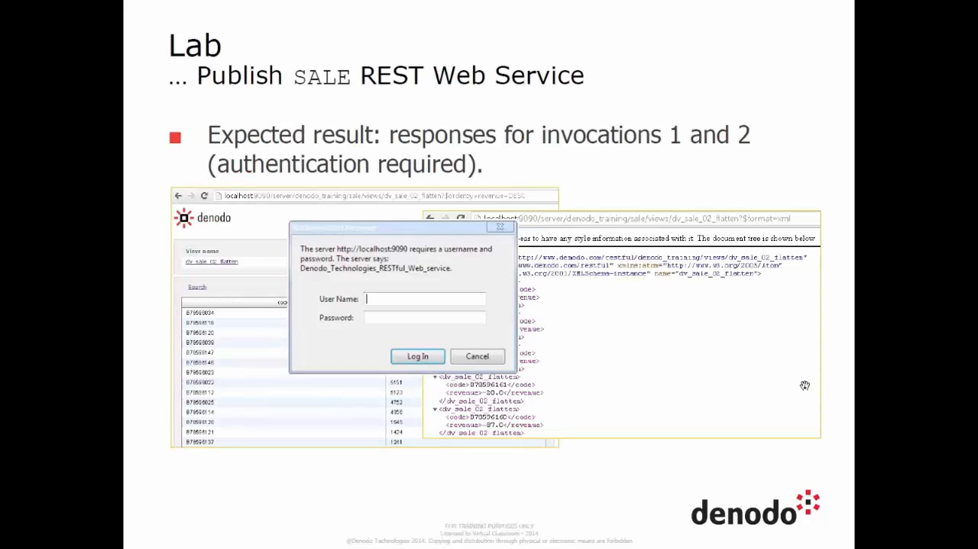
left_click(804, 385)
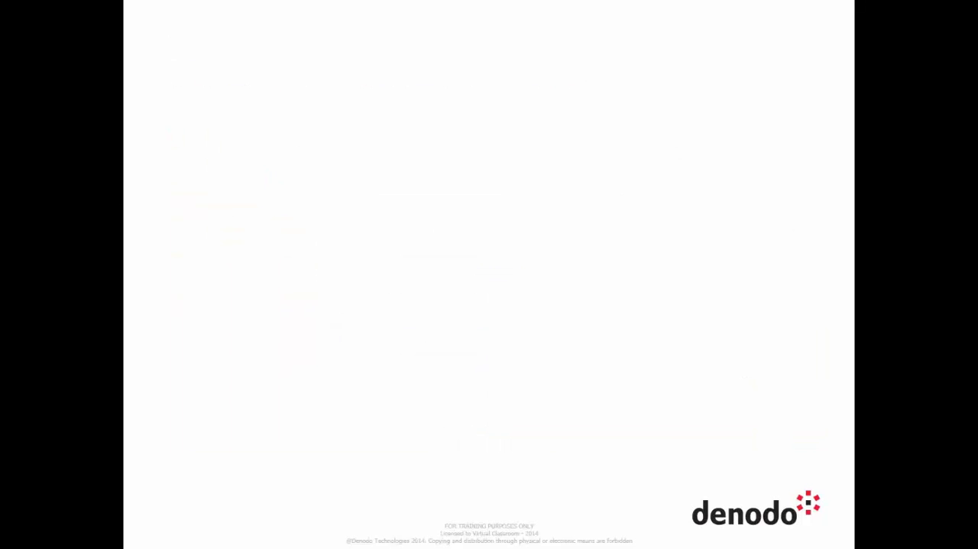